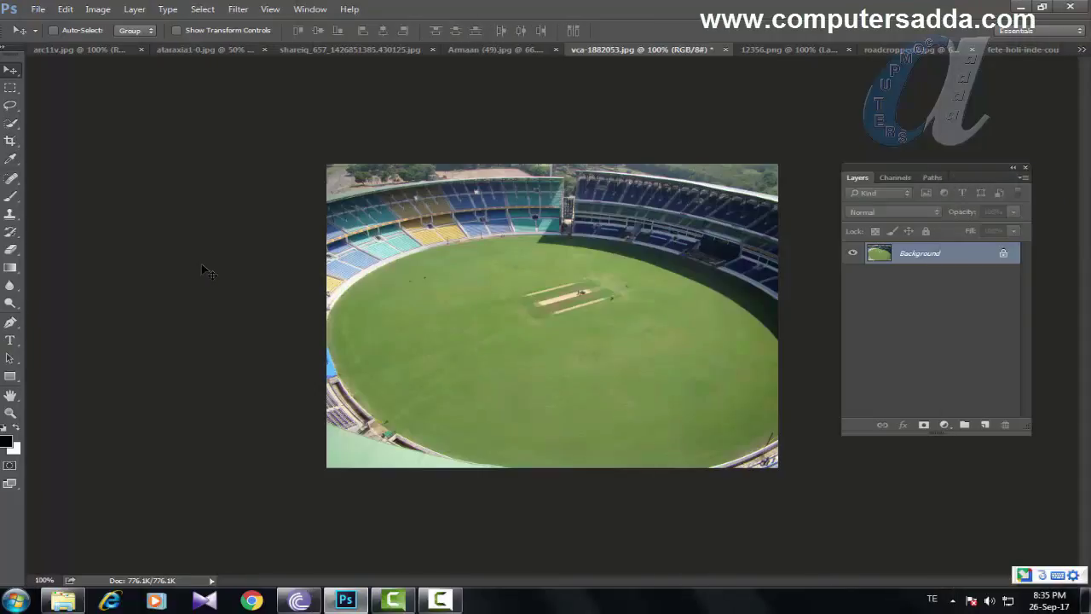
Step: Look through the truck, Holi and logo photos, and browse the Filter menu without applying anything
{"action": "left_click", "coordinate": [915, 49]}
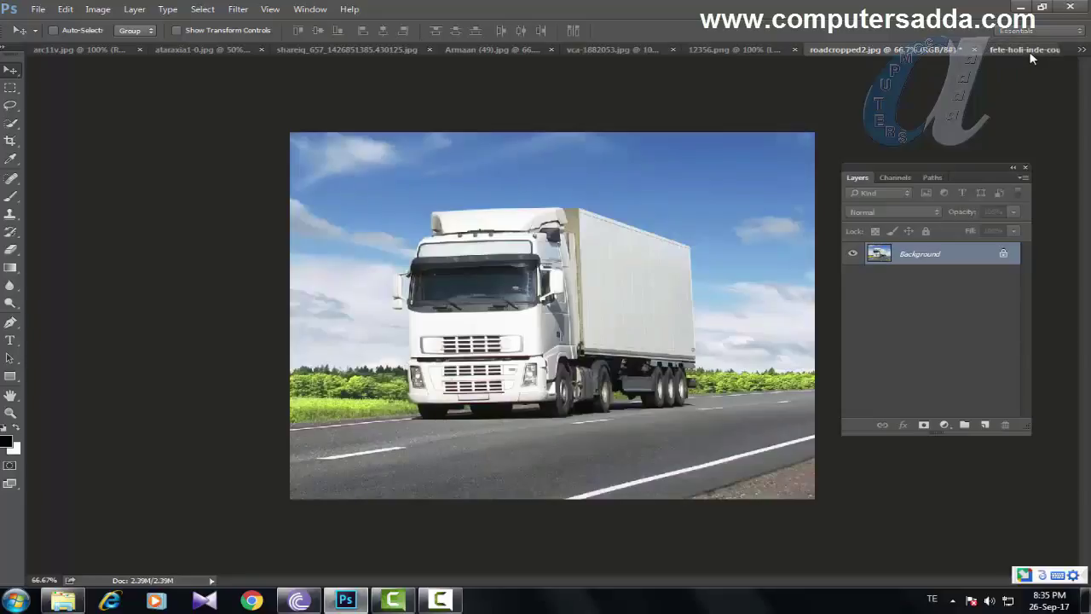
{"action": "left_click", "coordinate": [1027, 50]}
{"action": "left_click", "coordinate": [649, 48]}
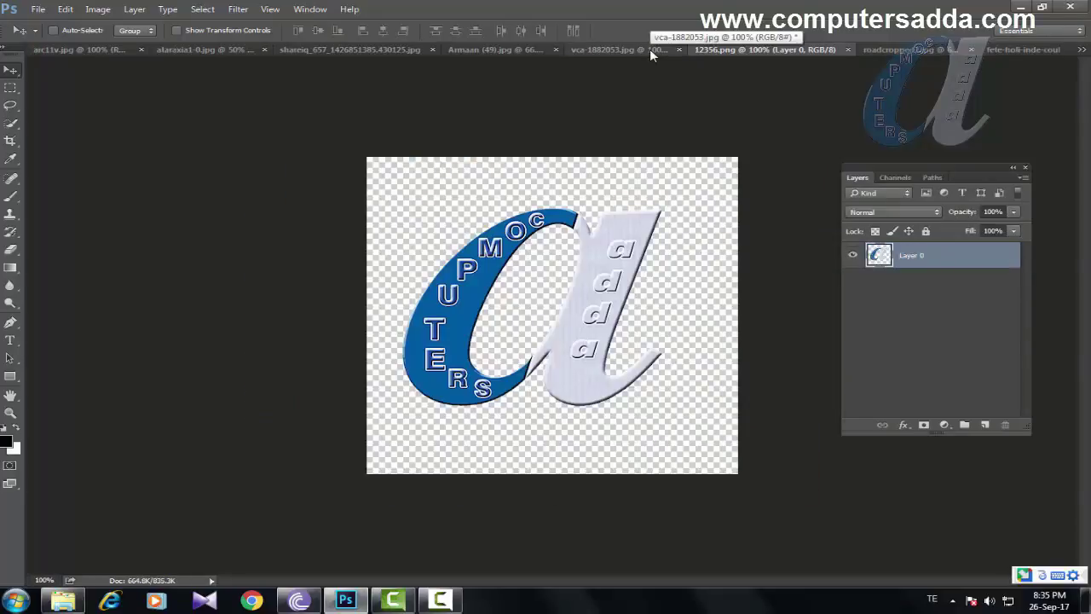
{"action": "left_click", "coordinate": [617, 47]}
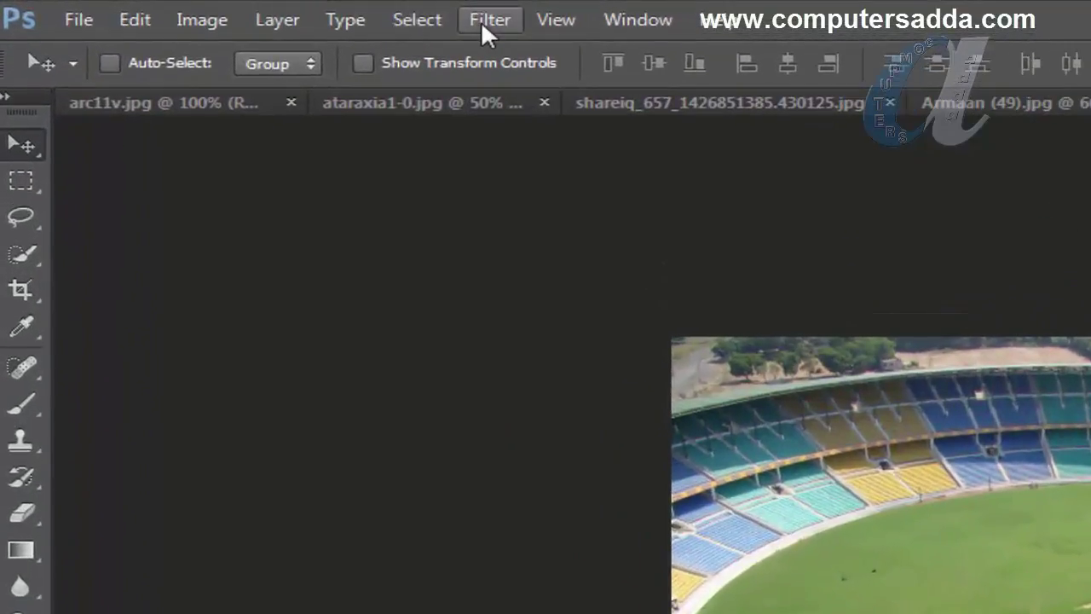
{"action": "left_click", "coordinate": [423, 17]}
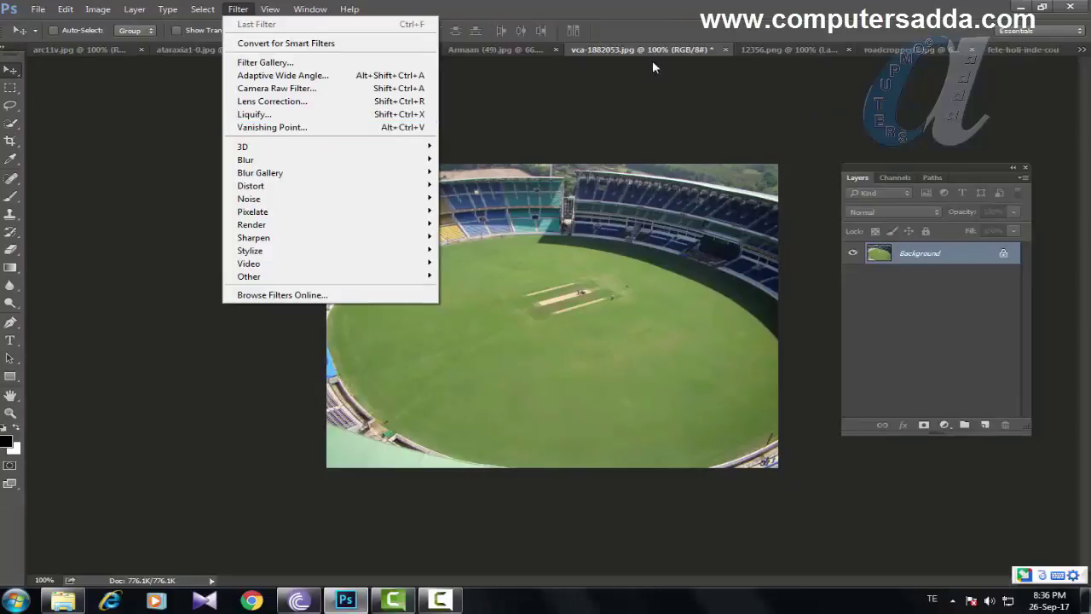
{"action": "left_click", "coordinate": [671, 15]}
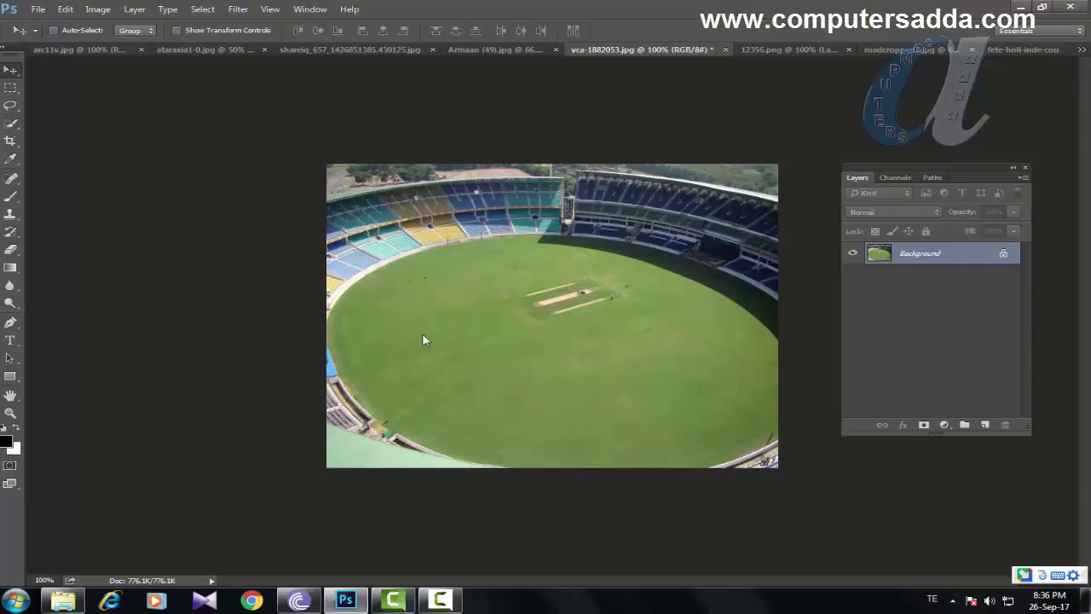
Step: Check the pier, bridge and logo documents, ending back on the cricket stadium photo
{"action": "left_click", "coordinate": [384, 48]}
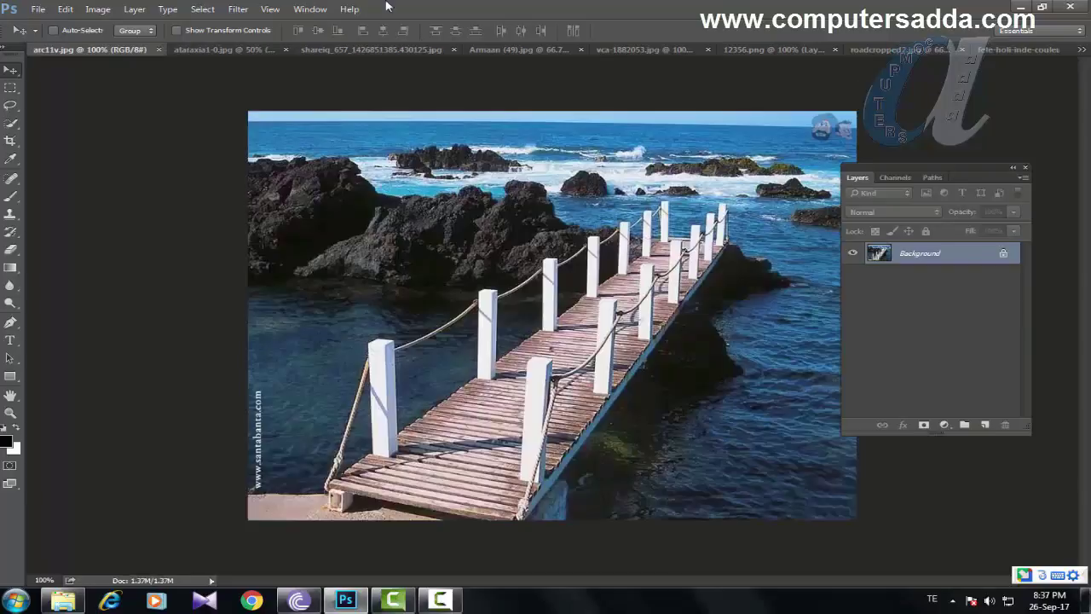
{"action": "left_click", "coordinate": [349, 49]}
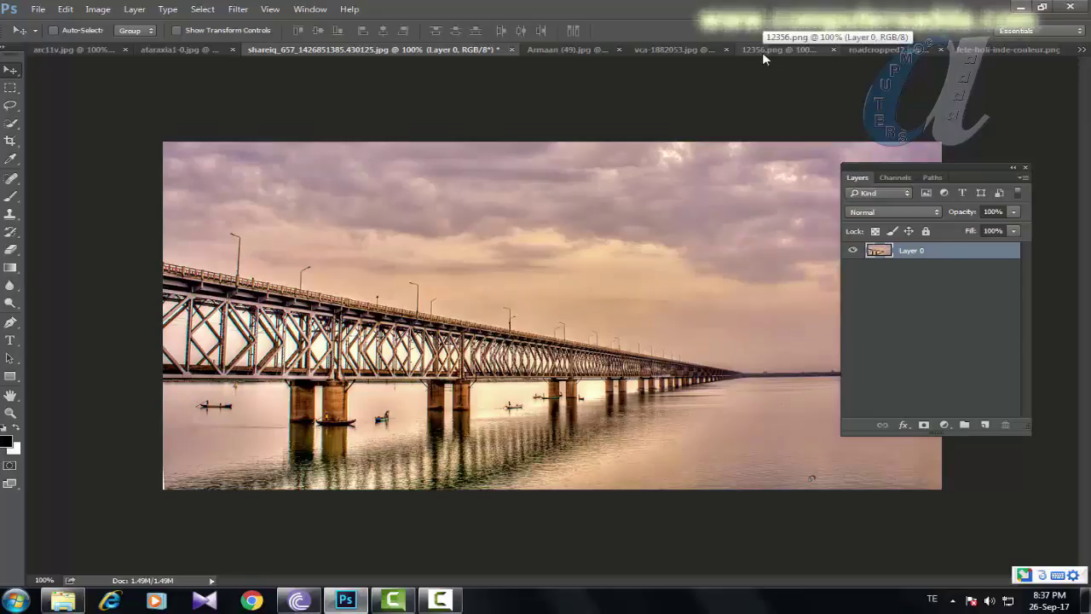
{"action": "left_click", "coordinate": [762, 52]}
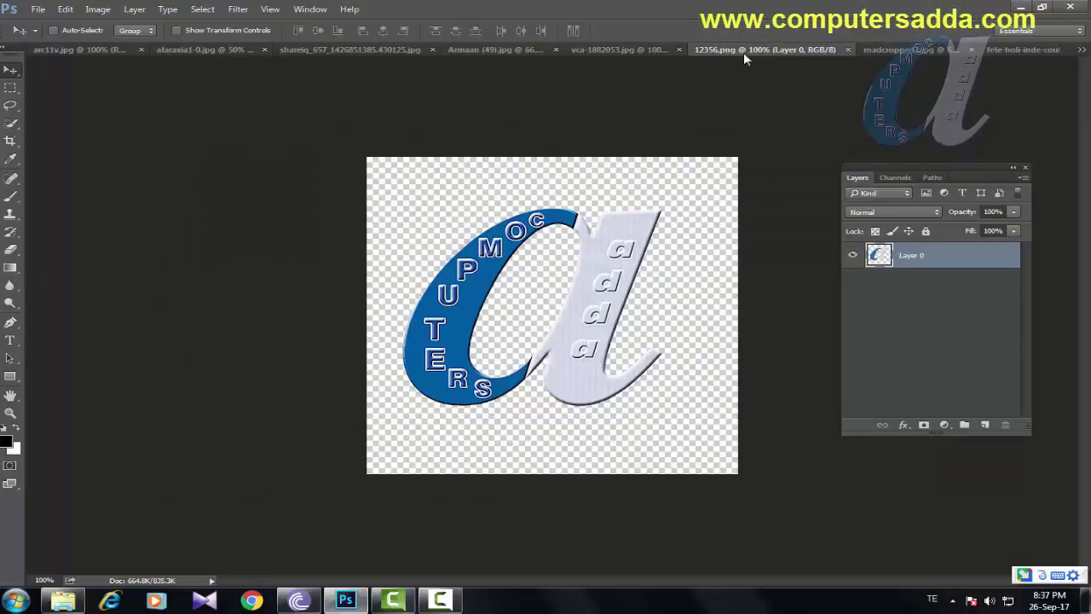
{"action": "left_click", "coordinate": [651, 48]}
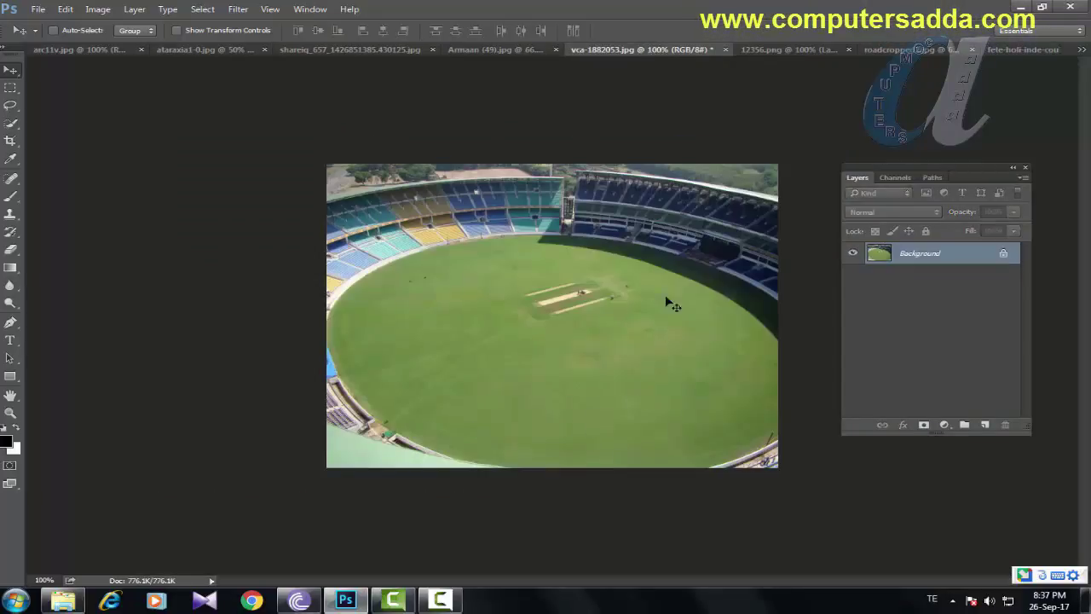
{"action": "left_click", "coordinate": [757, 49]}
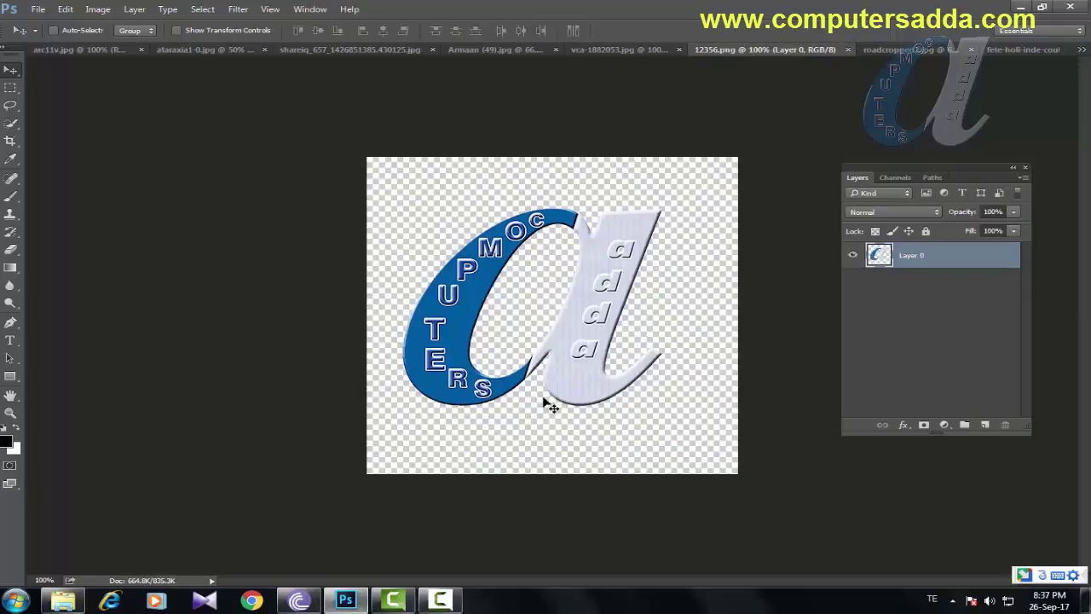
{"action": "left_click", "coordinate": [609, 52]}
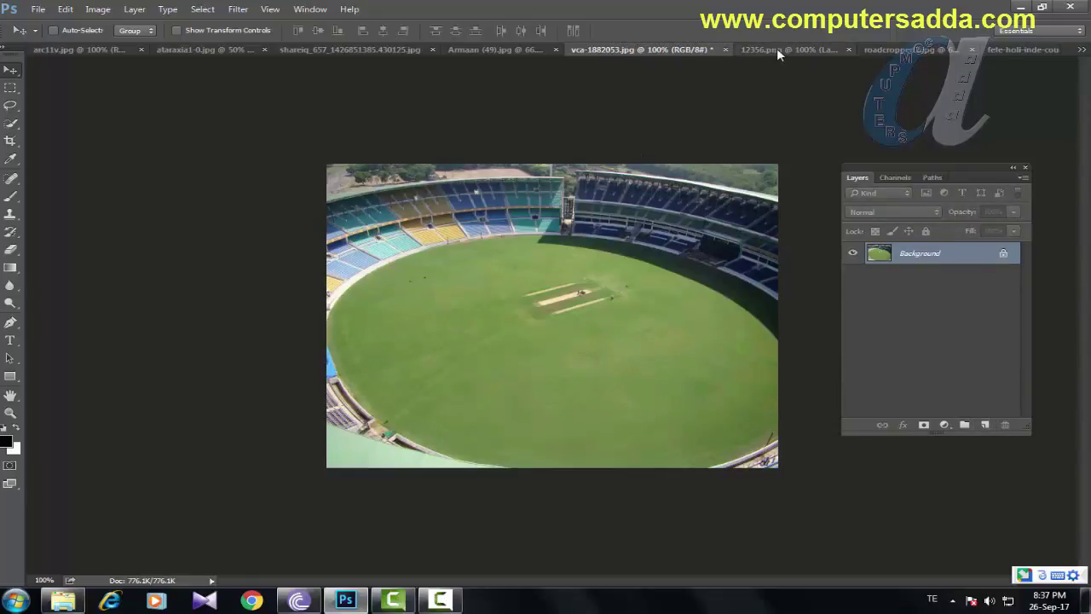
Step: Move the 12356.png logo layer into the stadium photo, close 12356.png, and centre the logo
{"action": "left_click_drag", "start_coordinate": [777, 48], "coordinate": [819, 81]}
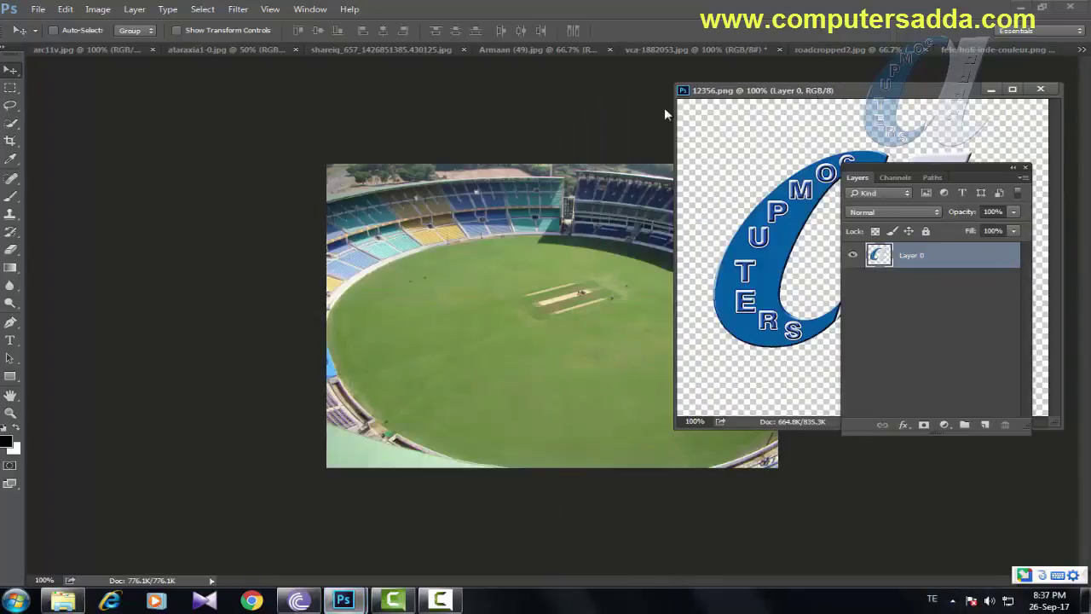
{"action": "left_click_drag", "start_coordinate": [690, 90], "coordinate": [93, 142]}
{"action": "left_click_drag", "start_coordinate": [288, 341], "coordinate": [612, 376]}
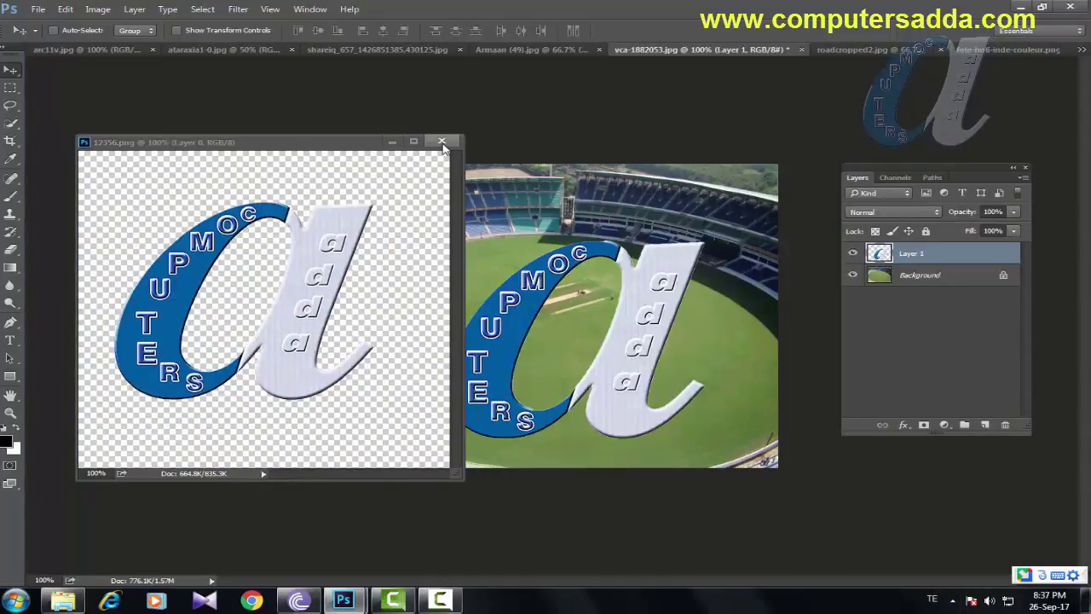
{"action": "left_click", "coordinate": [442, 141]}
{"action": "left_click_drag", "start_coordinate": [628, 320], "coordinate": [582, 313]}
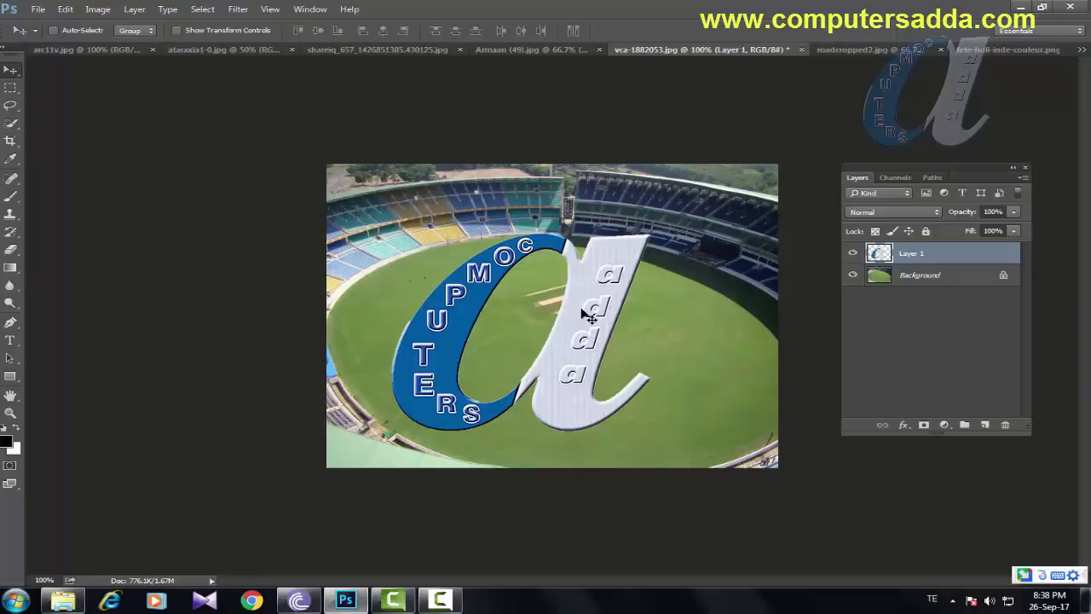
Step: Scale the logo on Layer 1 down to about 56% with Free Transform
{"action": "key", "text": "ctrl+t"}
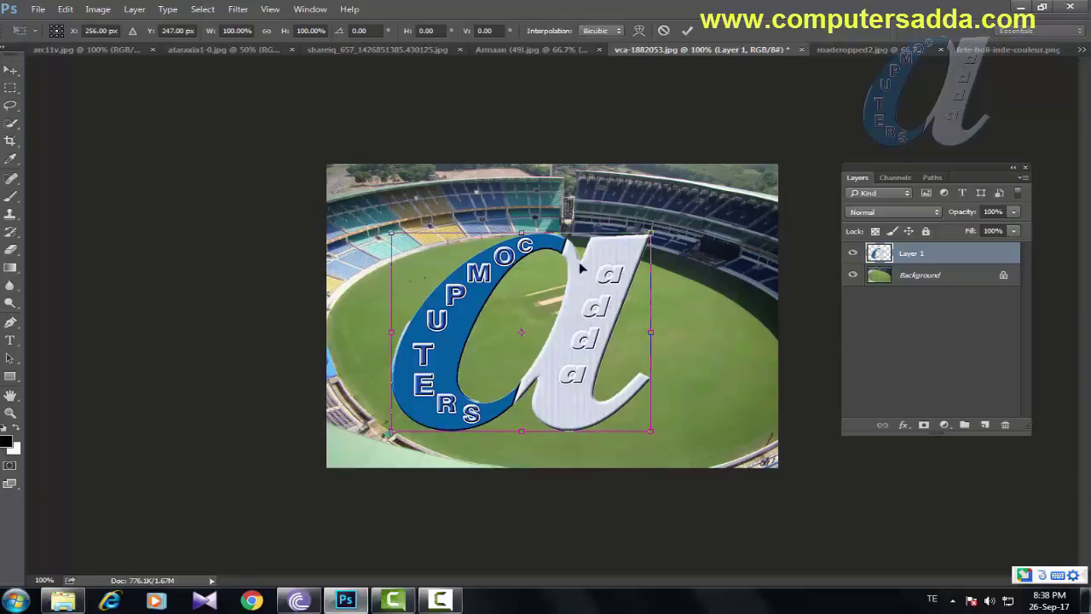
{"action": "left_click_drag", "start_coordinate": [652, 232], "coordinate": [603, 281]}
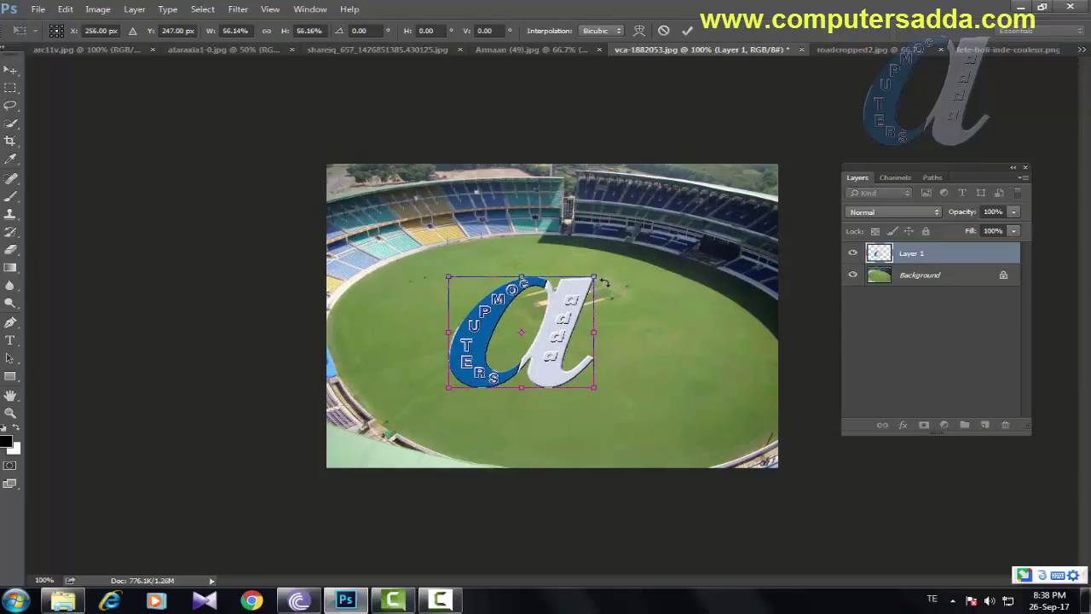
{"action": "key", "text": "Return"}
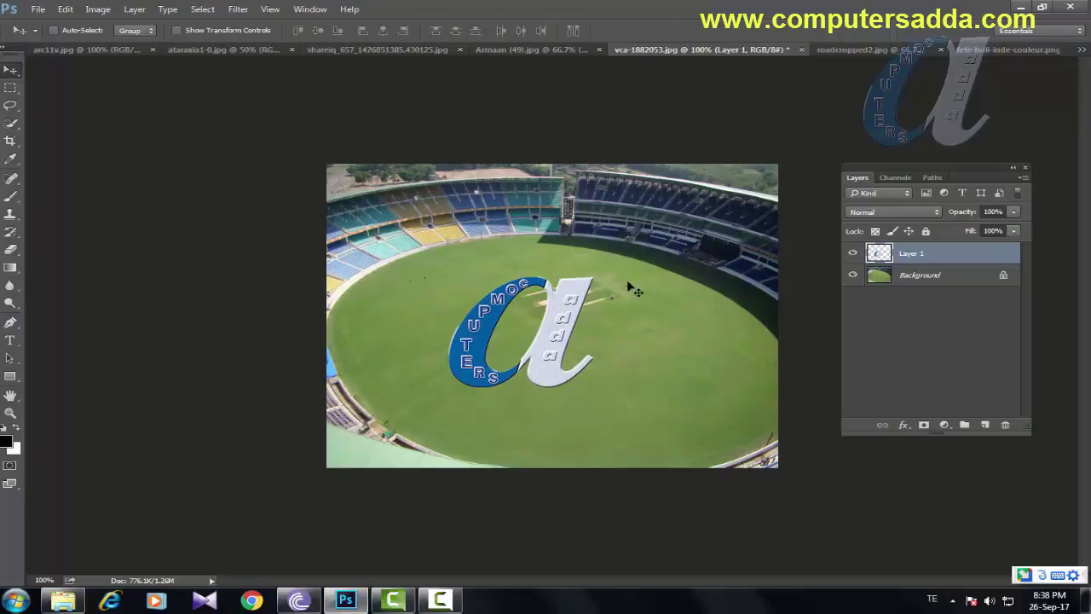
Step: Add an empty Layer 2, then load and clear the logo's outline selection on Layer 1
{"action": "left_click", "coordinate": [984, 425]}
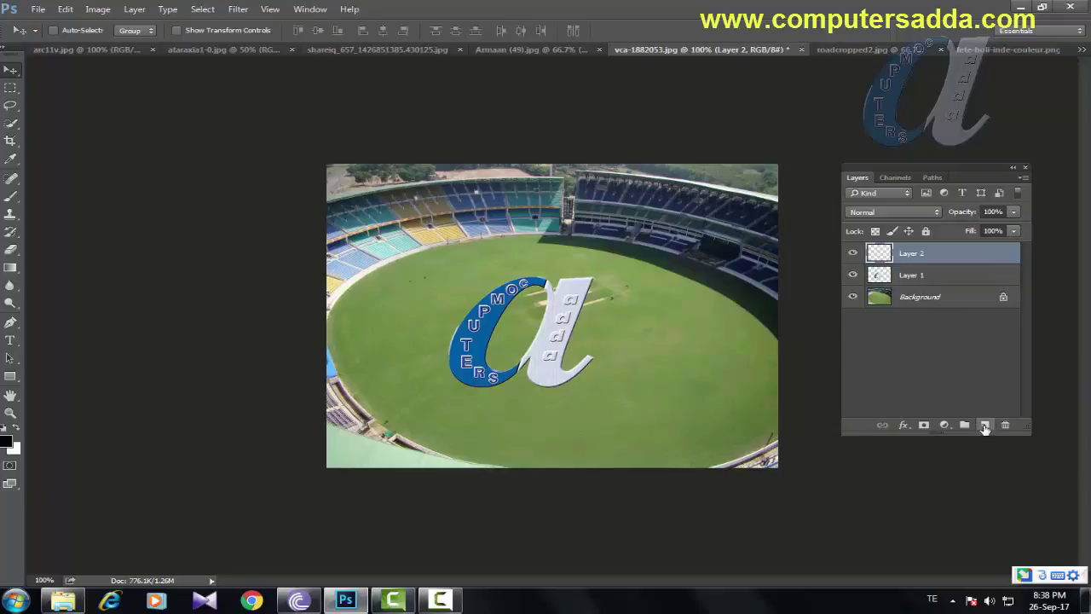
{"action": "left_click", "coordinate": [917, 278]}
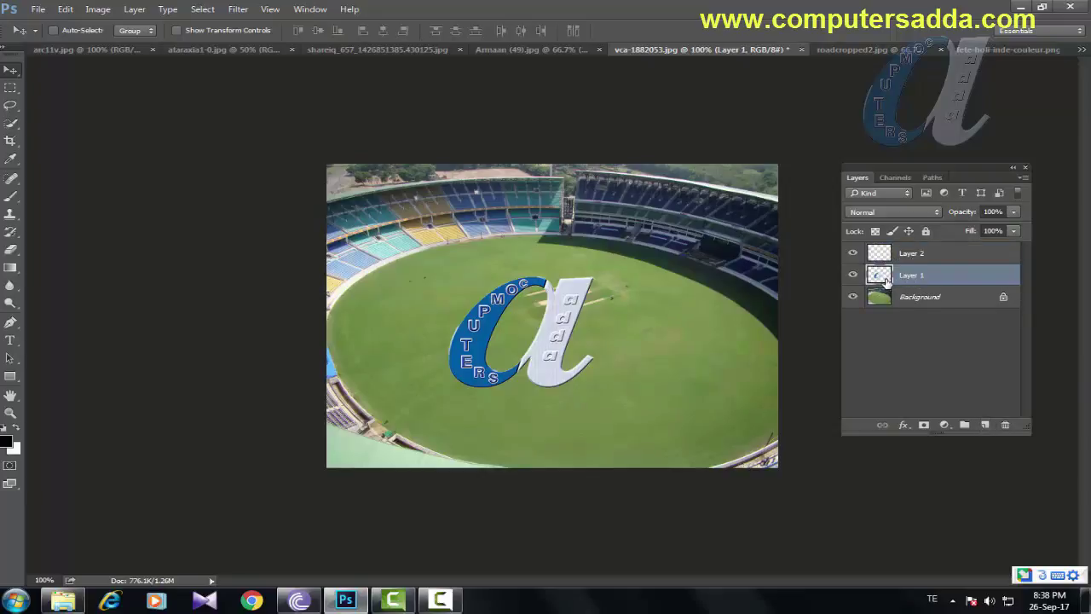
{"action": "key", "text": "ctrl"}
{"action": "left_click", "coordinate": [881, 282], "text": "ctrl"}
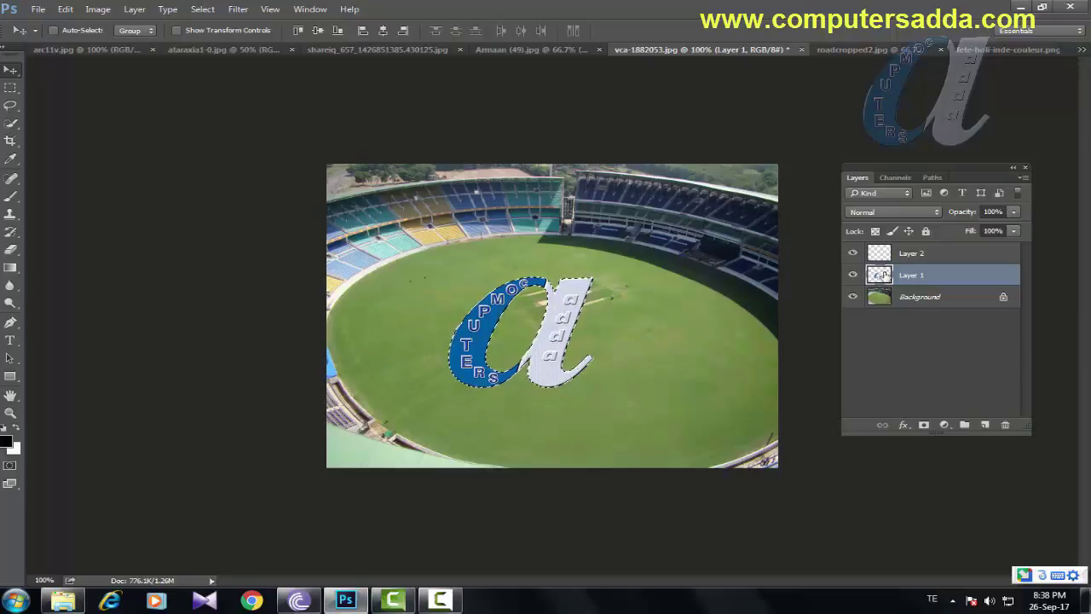
{"action": "key", "text": "ctrl+d"}
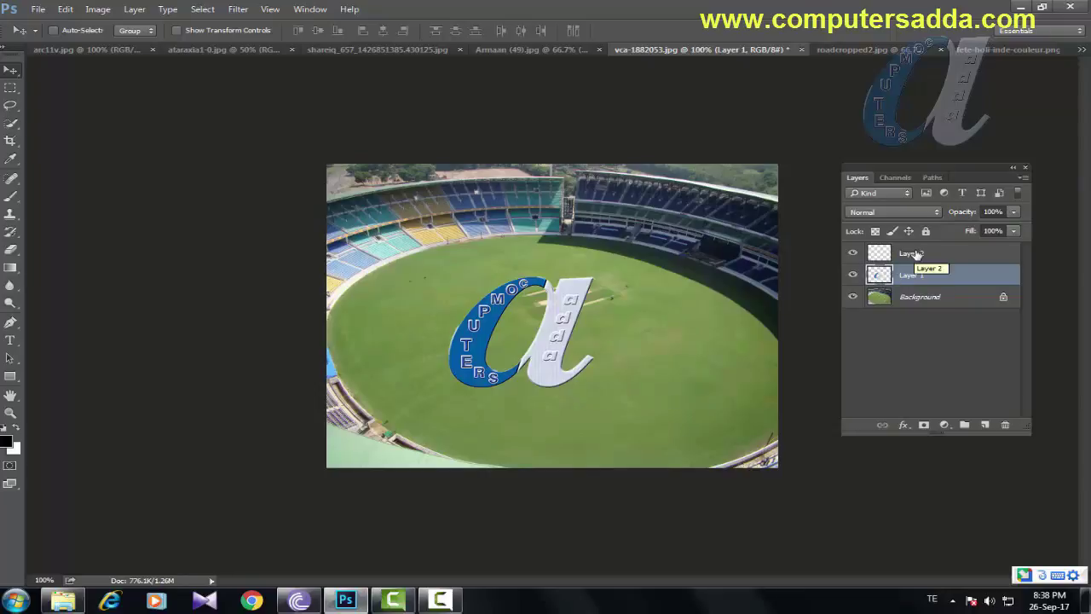
Step: Make Layer 2 active, hide the logo layer, and bring up the Filter menu
{"action": "left_click", "coordinate": [915, 255]}
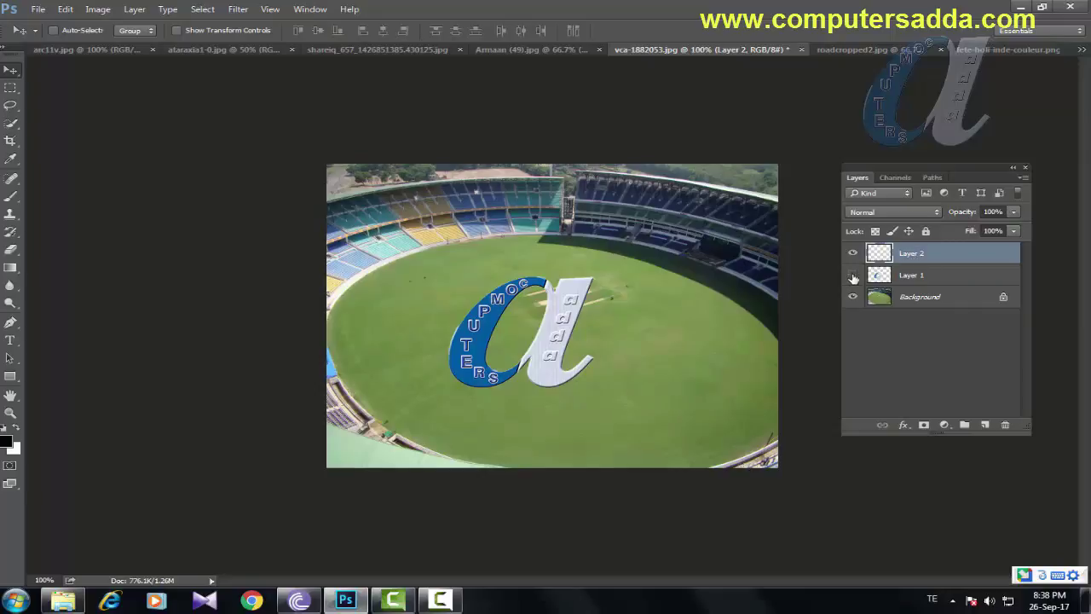
{"action": "left_click", "coordinate": [852, 275]}
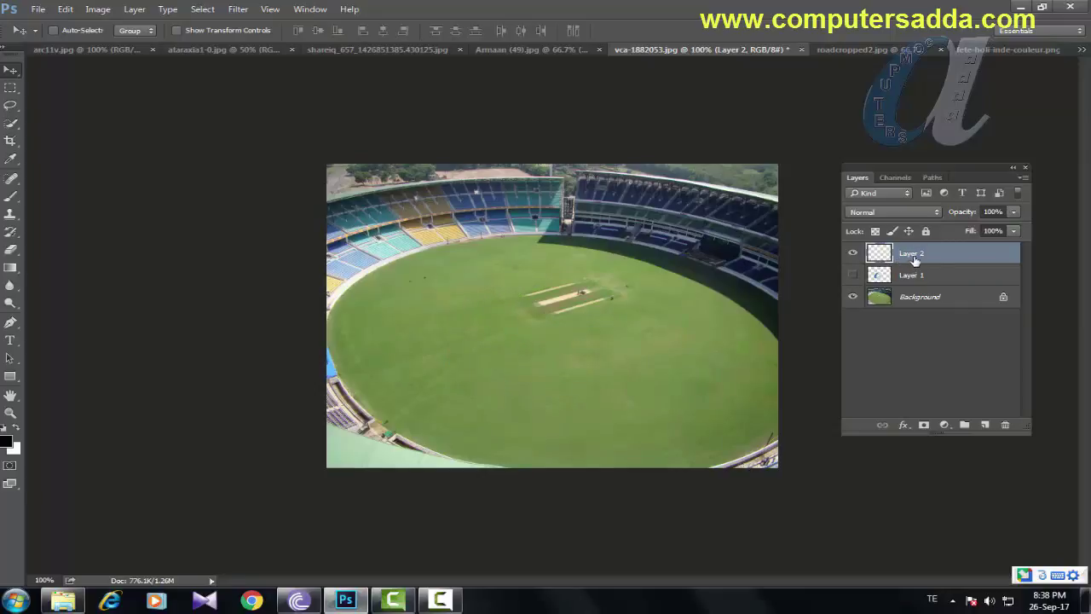
{"action": "left_click", "coordinate": [238, 9]}
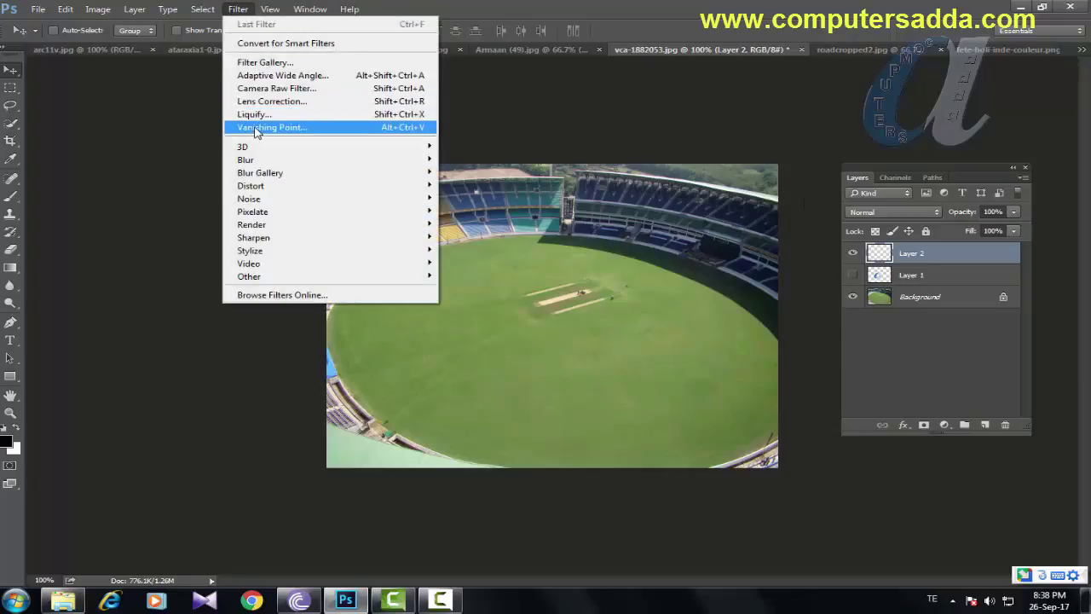
Step: In Vanishing Point, draw a four-corner perspective plane across the middle of the cricket field
{"action": "left_click", "coordinate": [256, 128]}
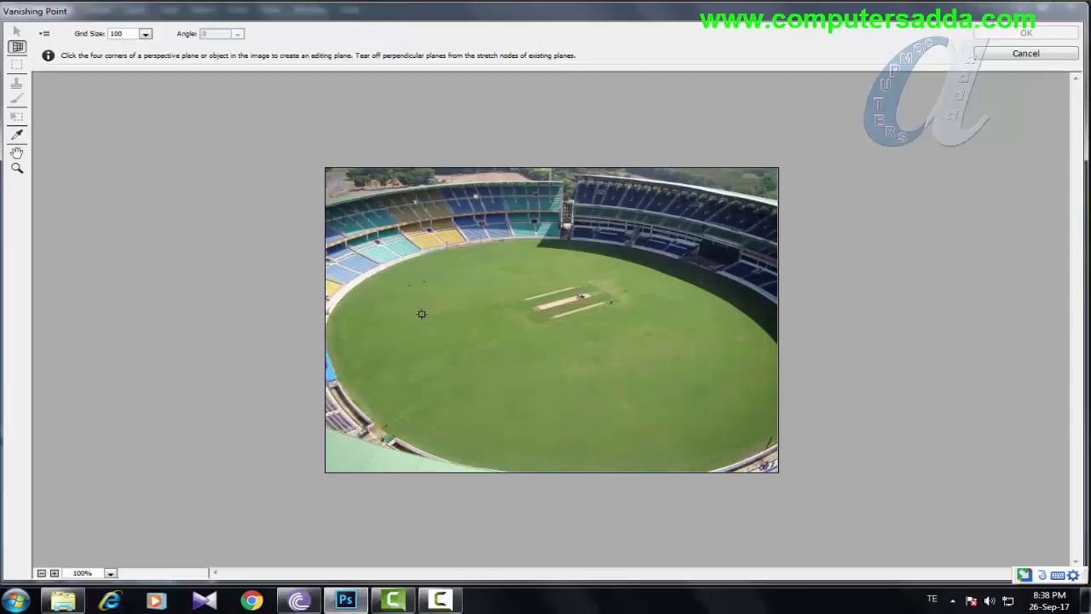
{"action": "left_click", "coordinate": [399, 317]}
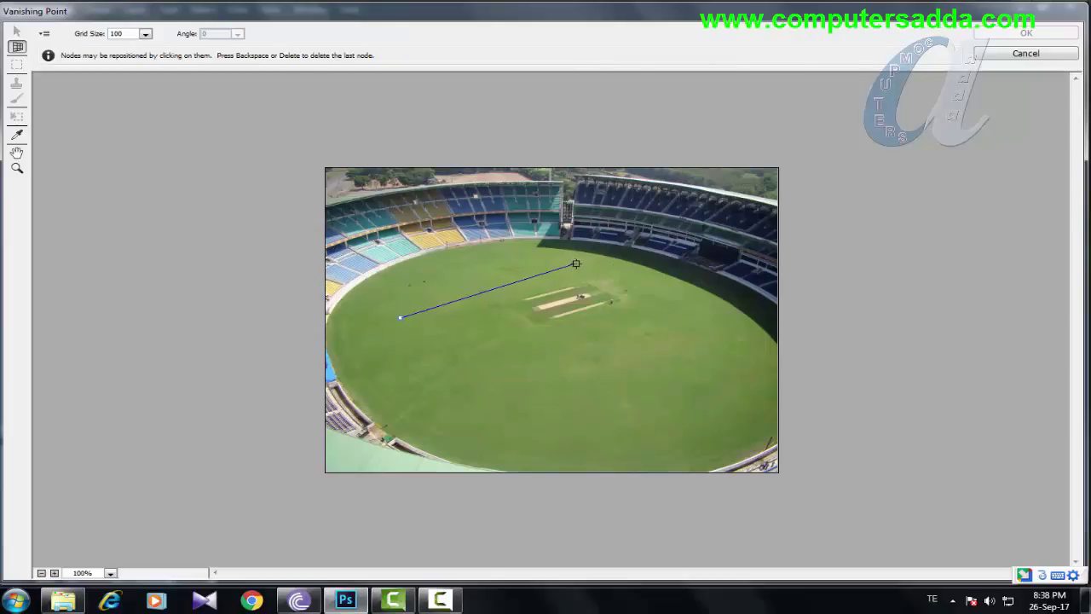
{"action": "left_click", "coordinate": [742, 352]}
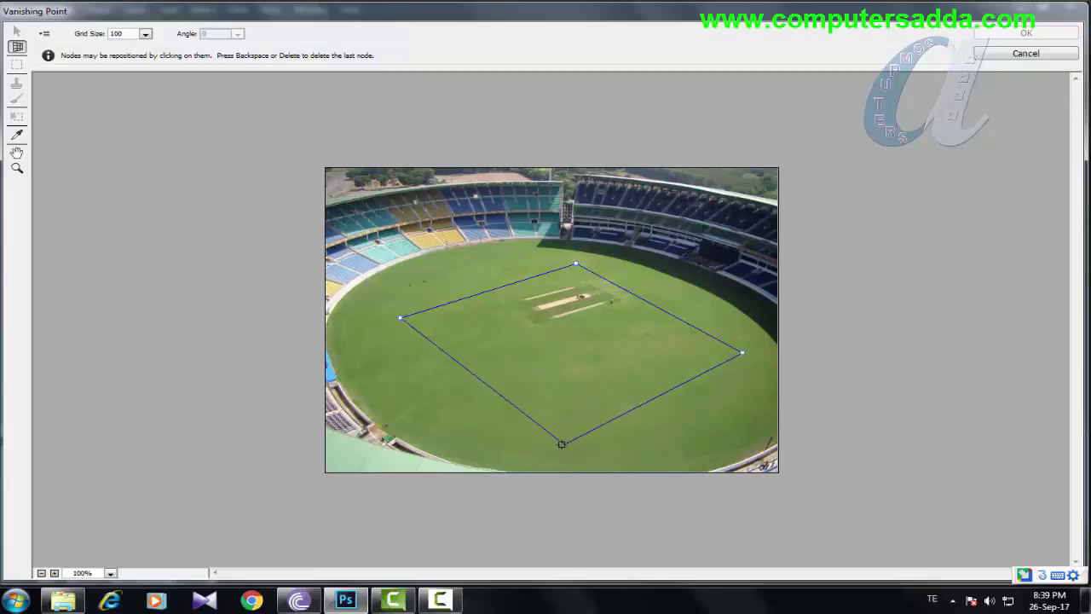
{"action": "left_click", "coordinate": [555, 423]}
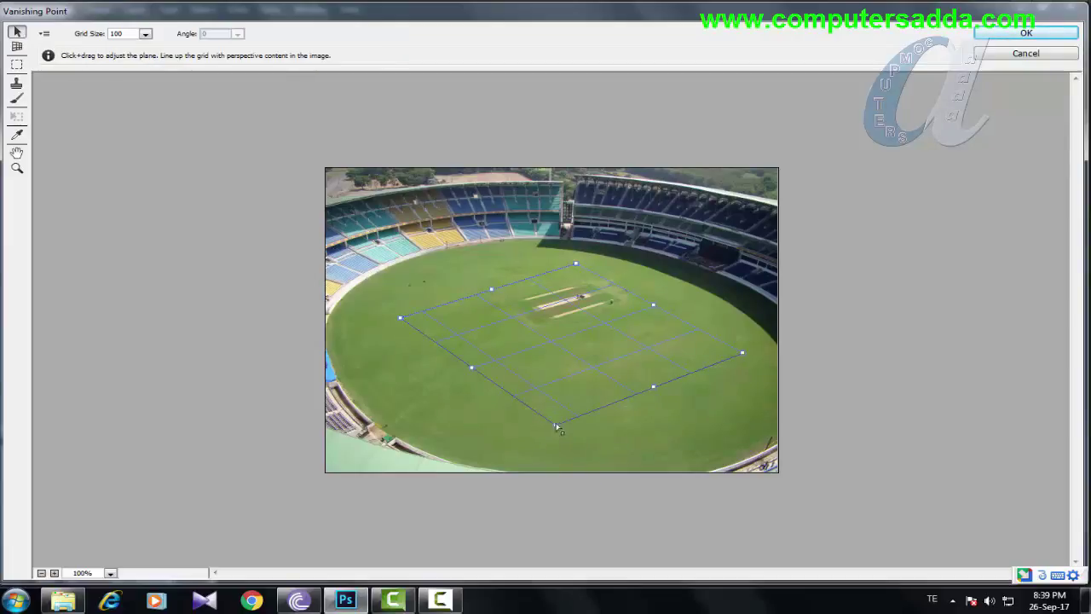
{"action": "key", "text": "alt"}
Step: Paste the logo onto the field plane, position it, apply Vanishing Point, and shift it slightly down
{"action": "key", "text": "ctrl+v"}
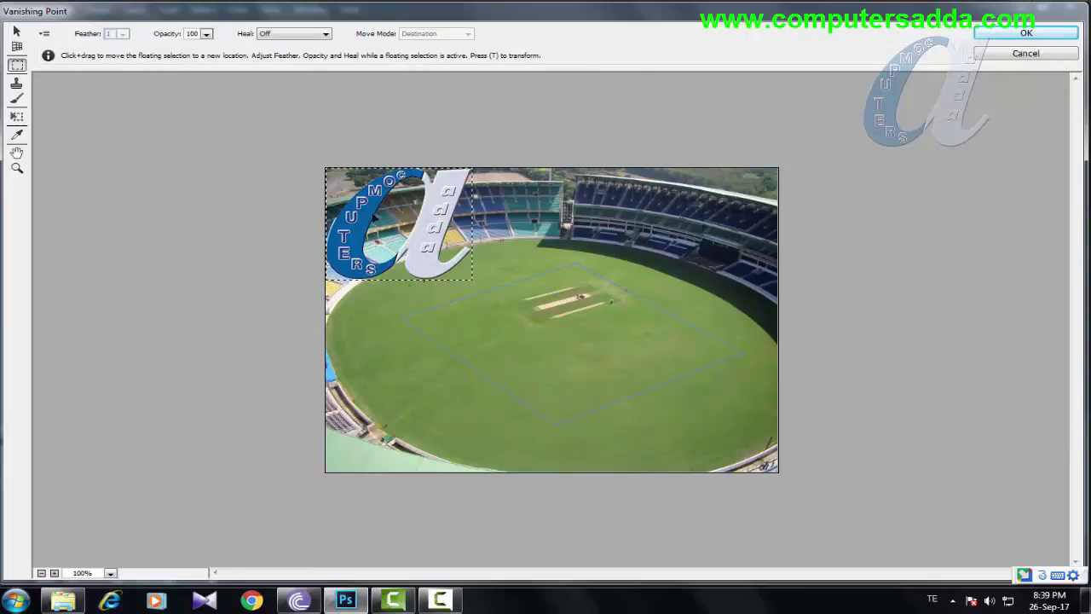
{"action": "mouse_move", "coordinate": [366, 208]}
{"action": "left_mouse_down"}
{"action": "mouse_move", "coordinate": [539, 360]}
{"action": "mouse_move", "coordinate": [547, 312]}
{"action": "left_mouse_up"}
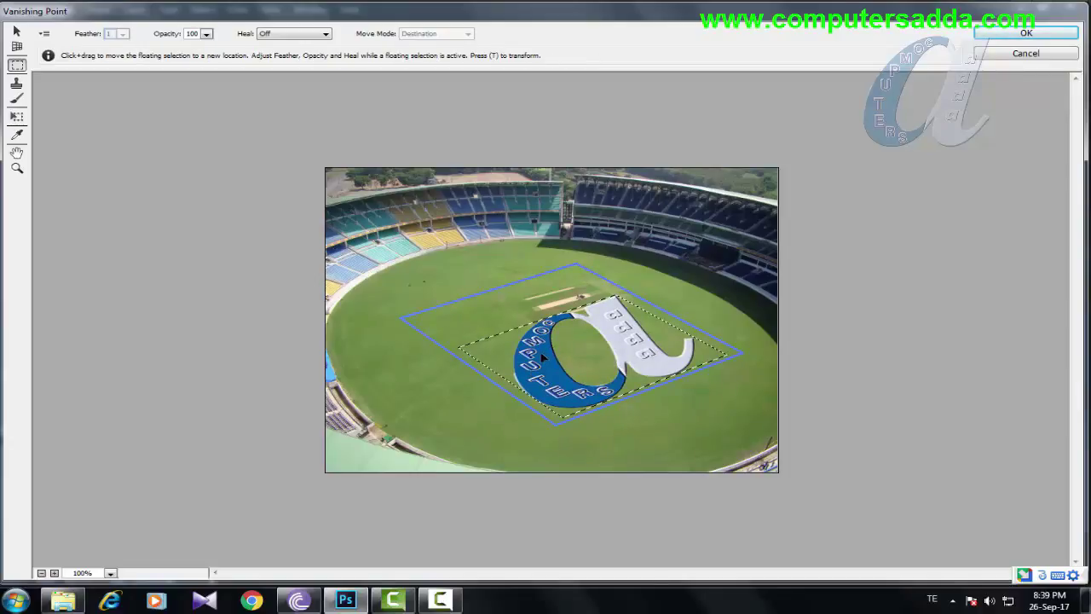
{"action": "left_click_drag", "start_coordinate": [542, 358], "coordinate": [538, 354]}
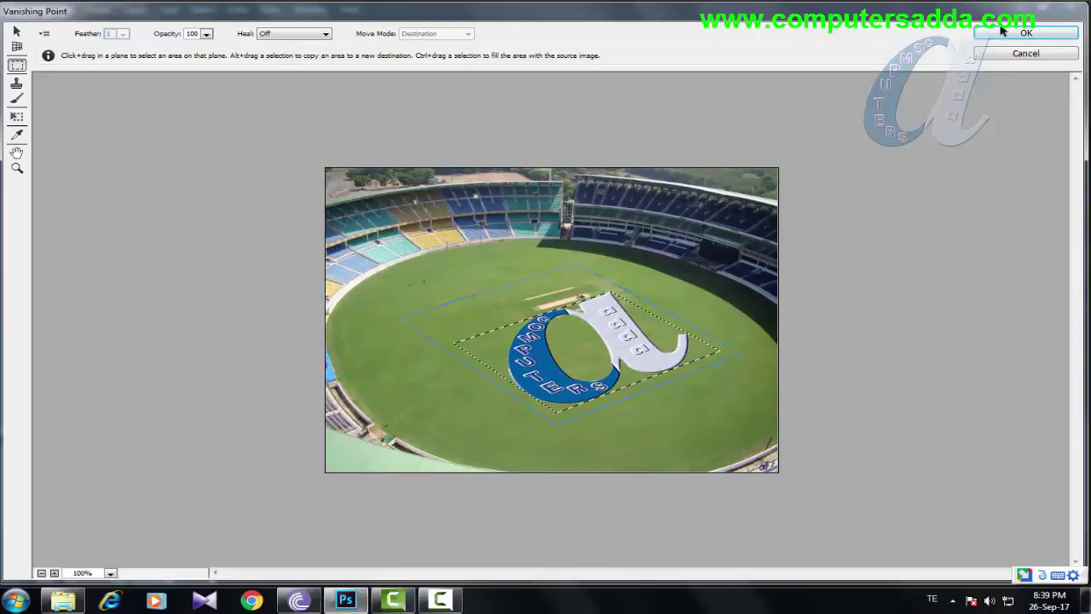
{"action": "left_click", "coordinate": [1025, 32]}
{"action": "mouse_move", "coordinate": [620, 323]}
{"action": "left_mouse_down"}
{"action": "mouse_move", "coordinate": [641, 344]}
{"action": "mouse_move", "coordinate": [611, 349]}
{"action": "left_mouse_up"}
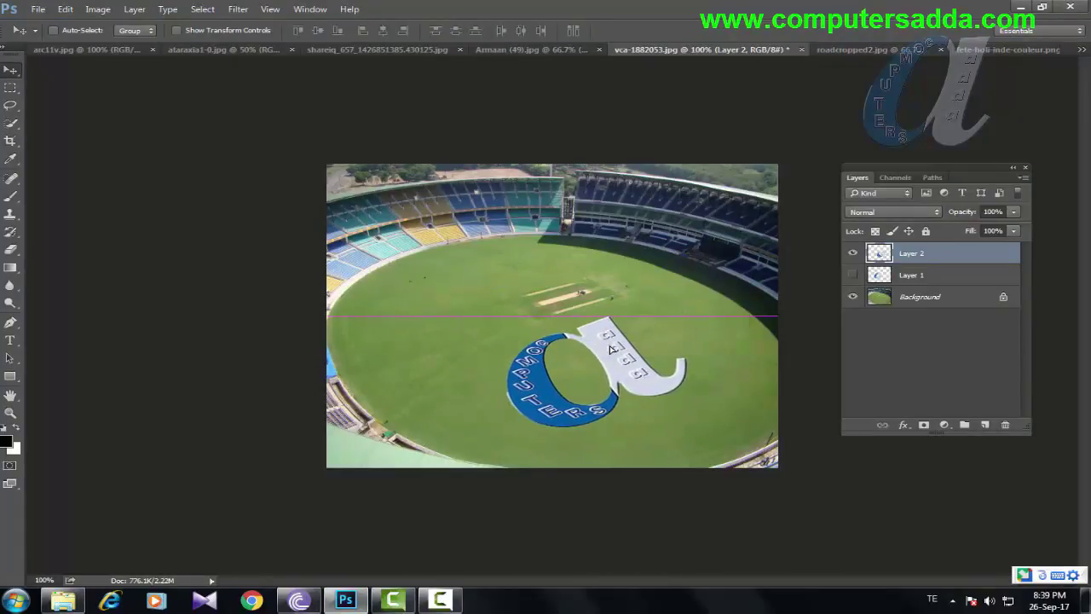
Step: Try Screen and Overlay, settle Layer 2 on Lighter Color, nudge the logo, then show roadcropped2.jpg
{"action": "left_click", "coordinate": [898, 212]}
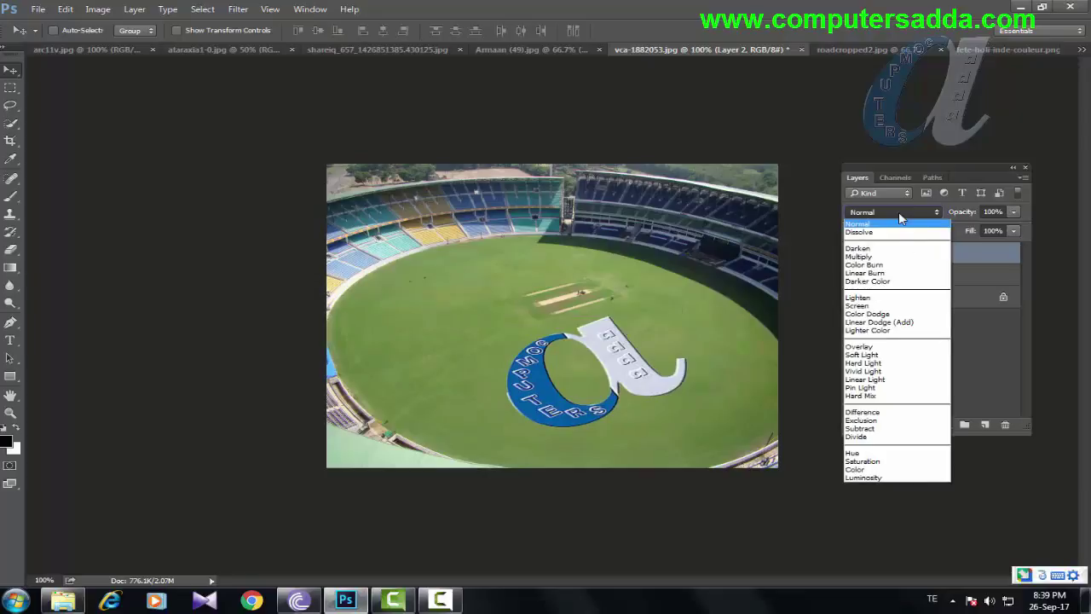
{"action": "left_click", "coordinate": [868, 306]}
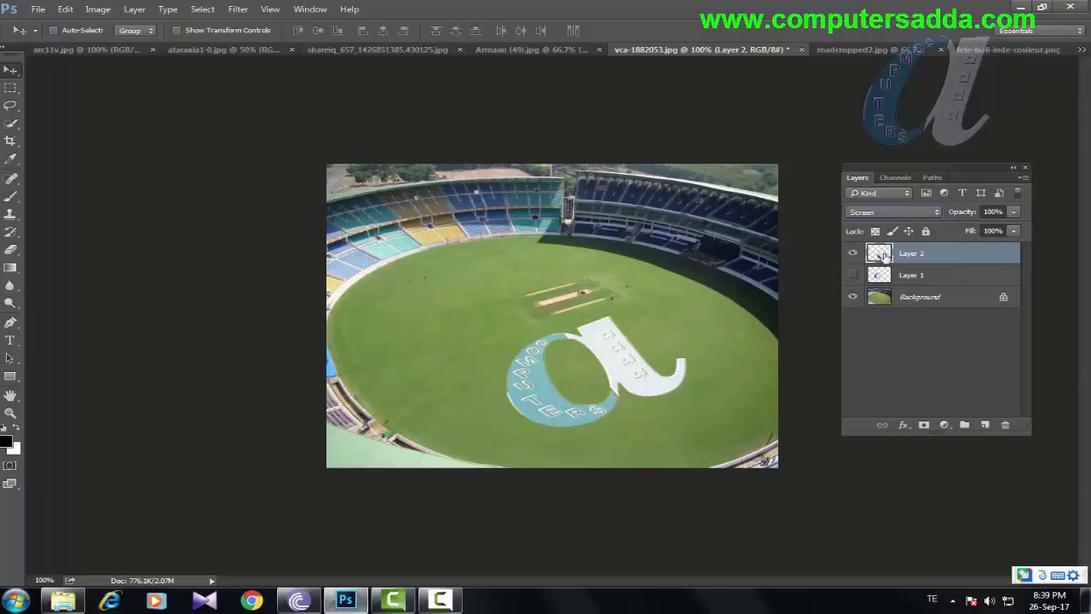
{"action": "left_click", "coordinate": [911, 211]}
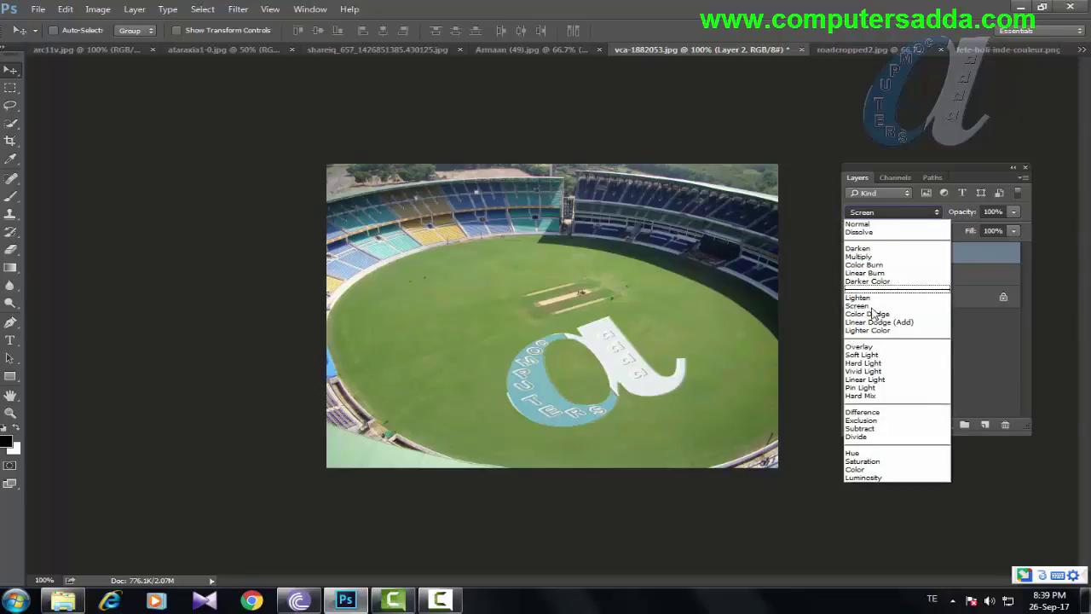
{"action": "left_click", "coordinate": [863, 346]}
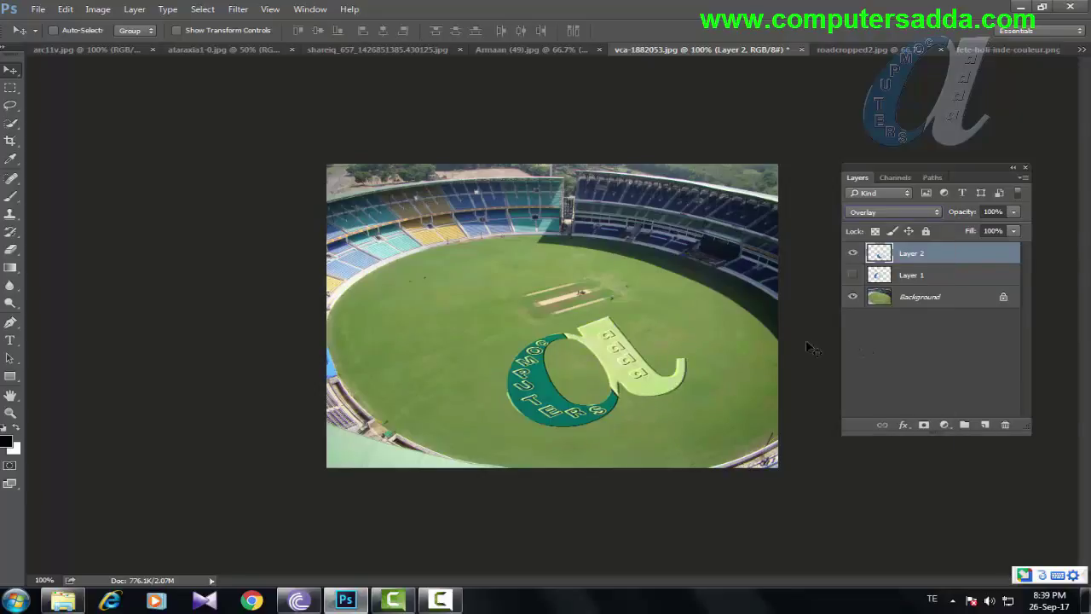
{"action": "left_click", "coordinate": [915, 213]}
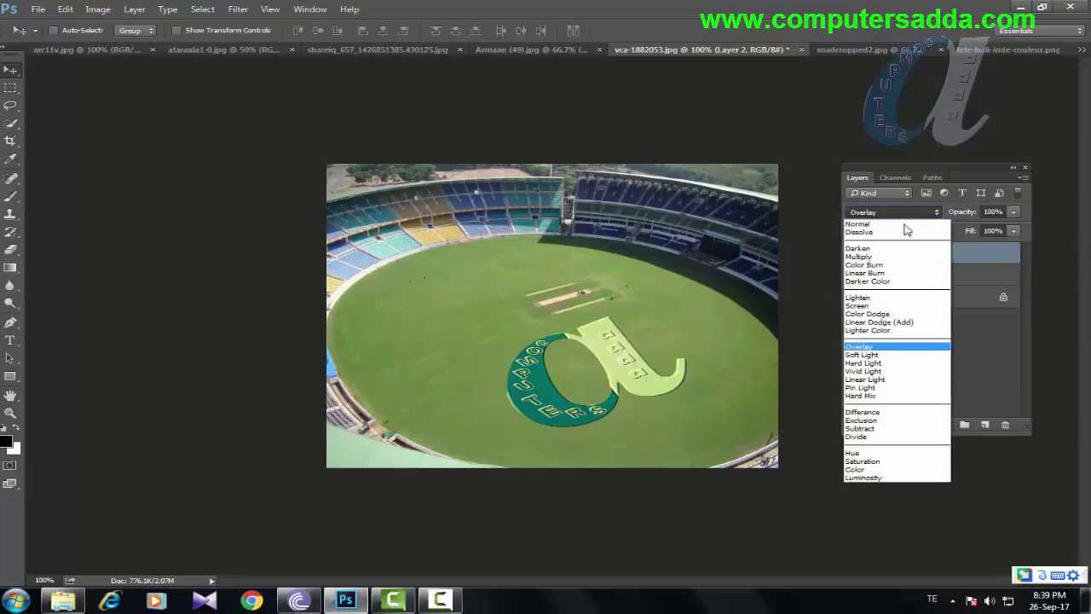
{"action": "left_click", "coordinate": [870, 331]}
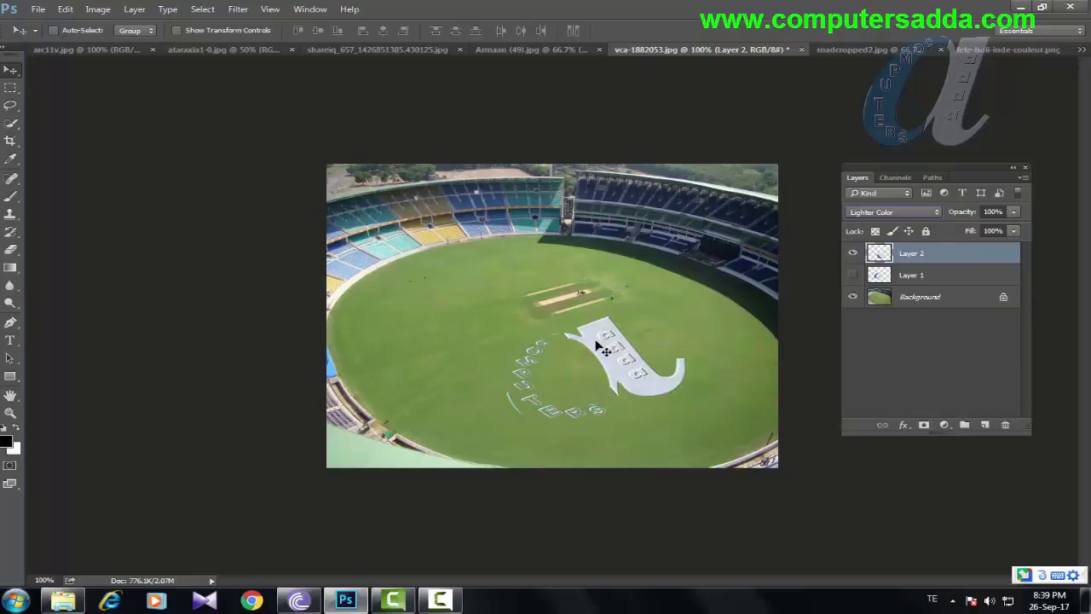
{"action": "left_click_drag", "start_coordinate": [611, 351], "coordinate": [632, 356]}
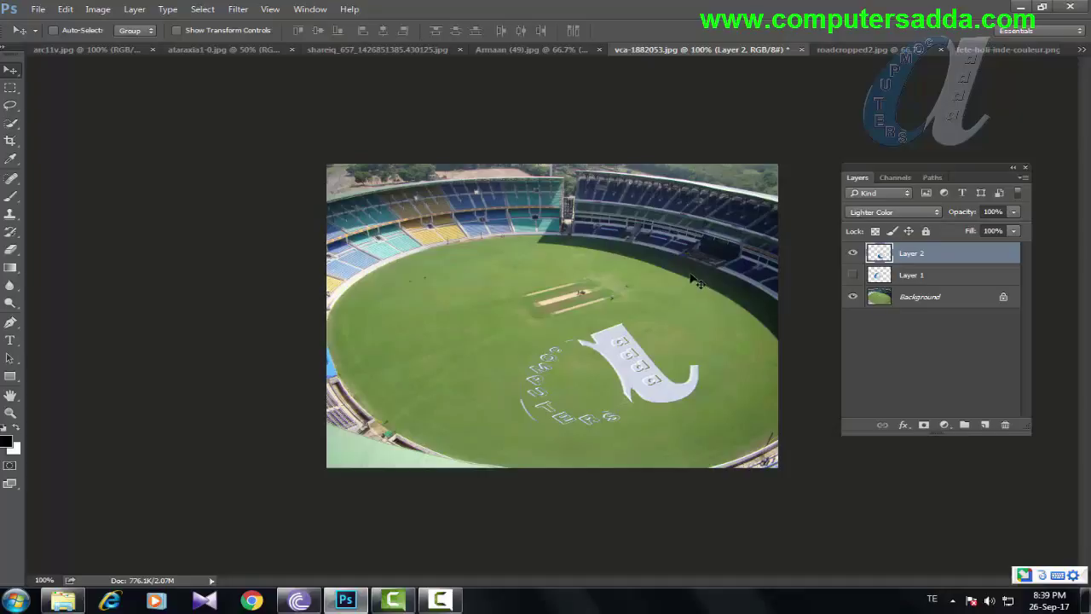
{"action": "left_click", "coordinate": [861, 51]}
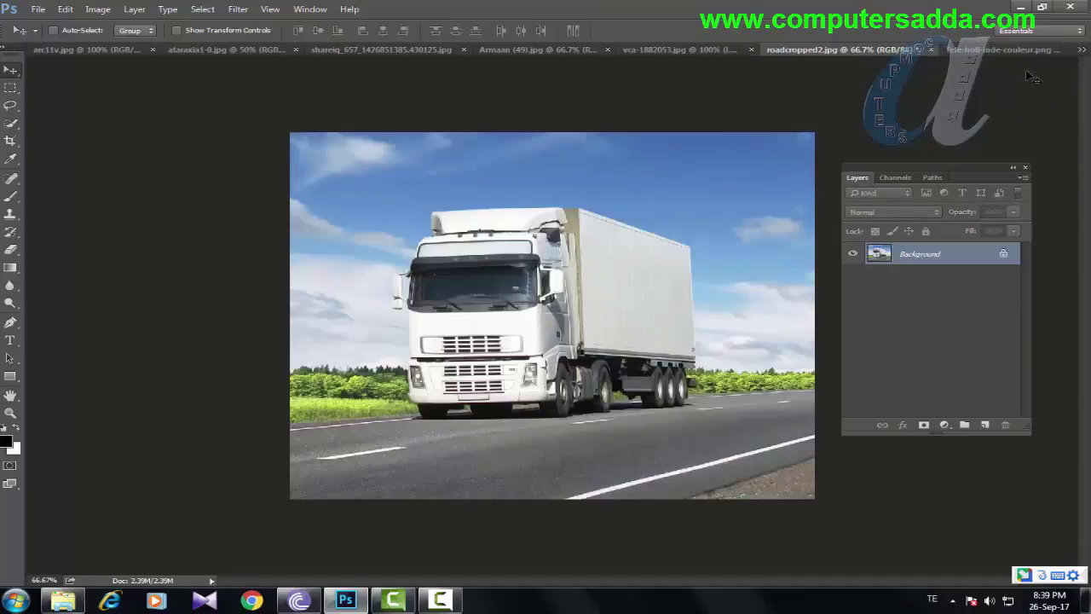
Step: Bring the fete-holi crowd image into the truck document as Layer 1 and close its window
{"action": "left_click", "coordinate": [1002, 49]}
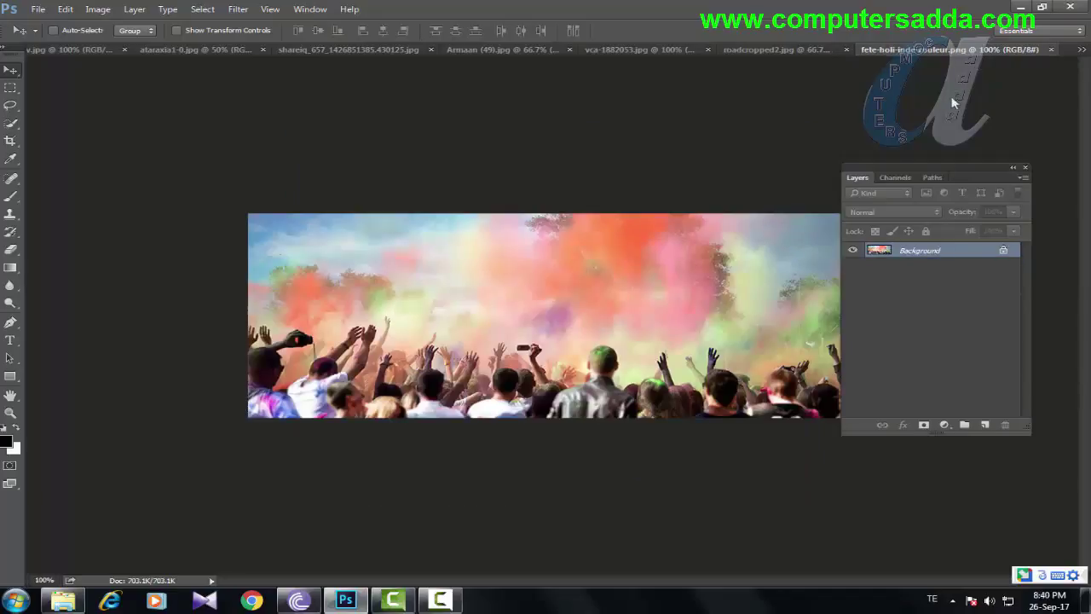
{"action": "mouse_move", "coordinate": [996, 51]}
{"action": "left_mouse_down"}
{"action": "mouse_move", "coordinate": [970, 96]}
{"action": "mouse_move", "coordinate": [245, 262]}
{"action": "left_mouse_up"}
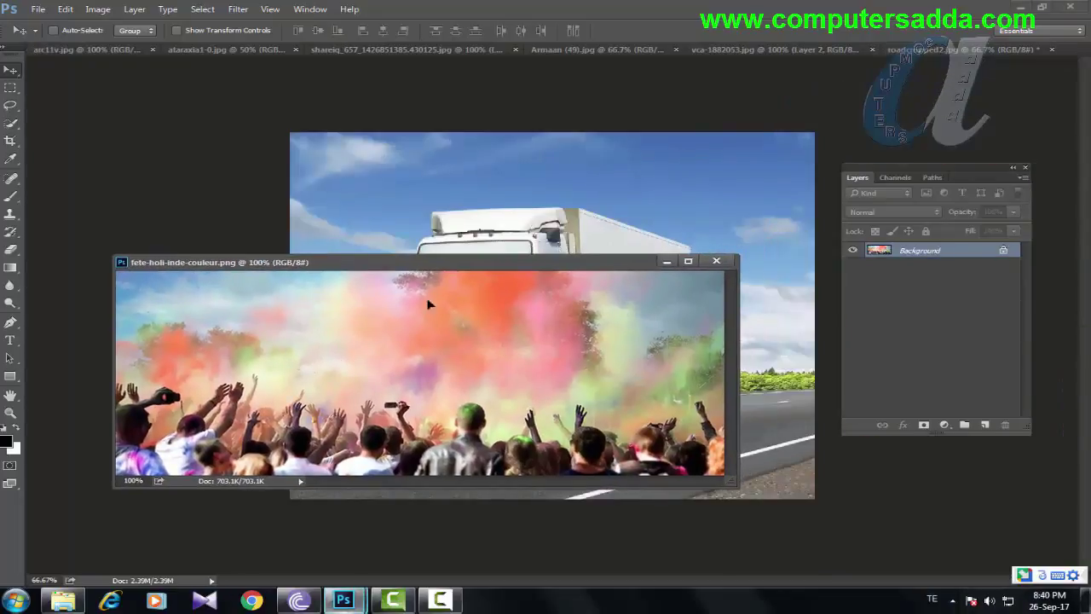
{"action": "left_click_drag", "start_coordinate": [599, 242], "coordinate": [613, 243]}
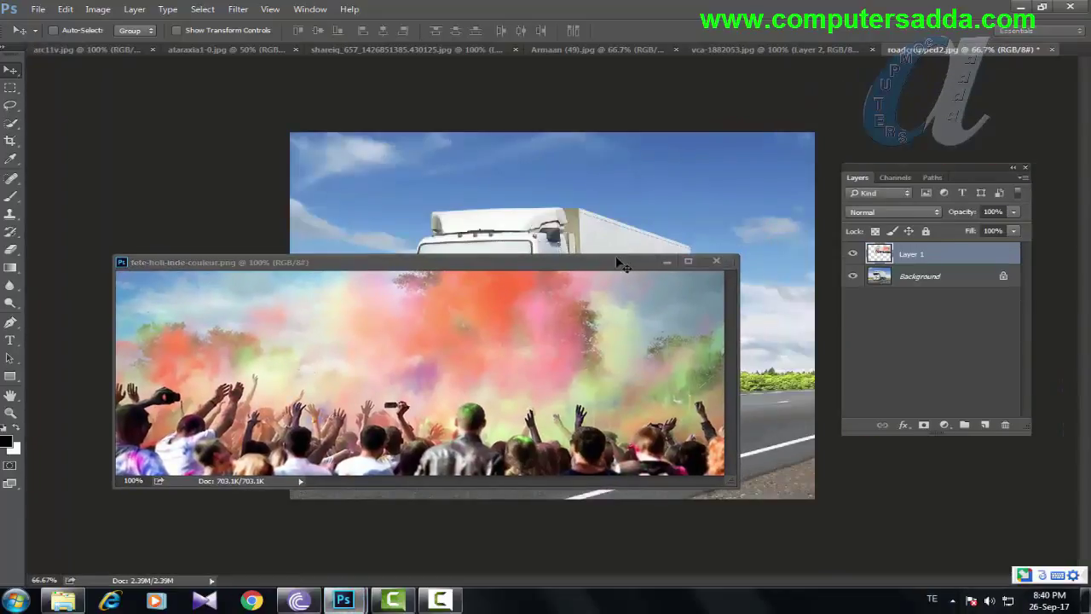
{"action": "left_click", "coordinate": [717, 265]}
{"action": "left_click_drag", "start_coordinate": [714, 254], "coordinate": [625, 291]}
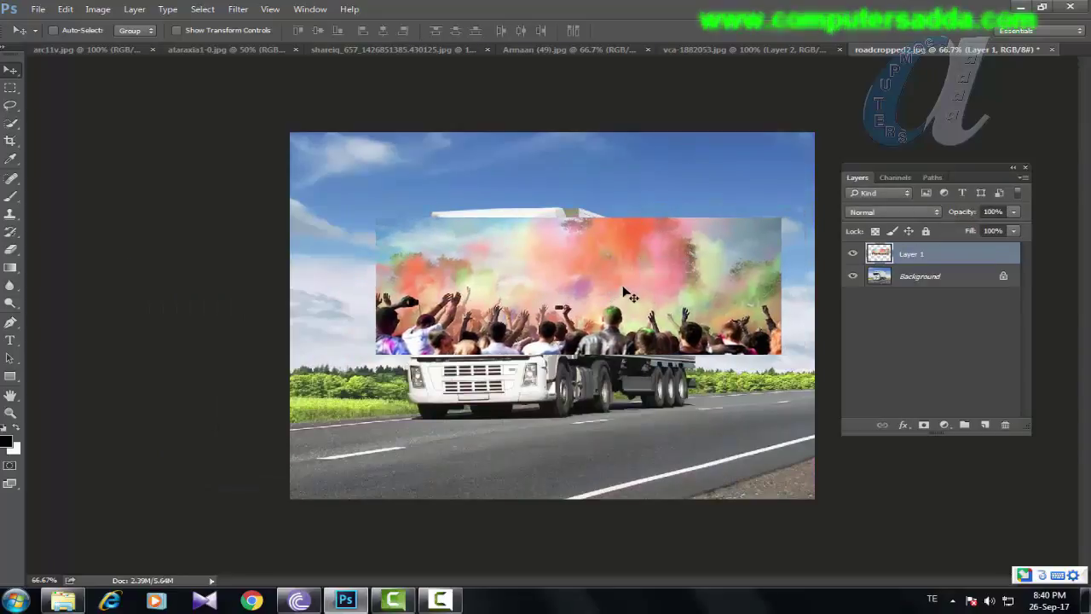
Step: Scale the Holi crowd layer down to about 86% over the trailer
{"action": "key", "text": "ctrl+t"}
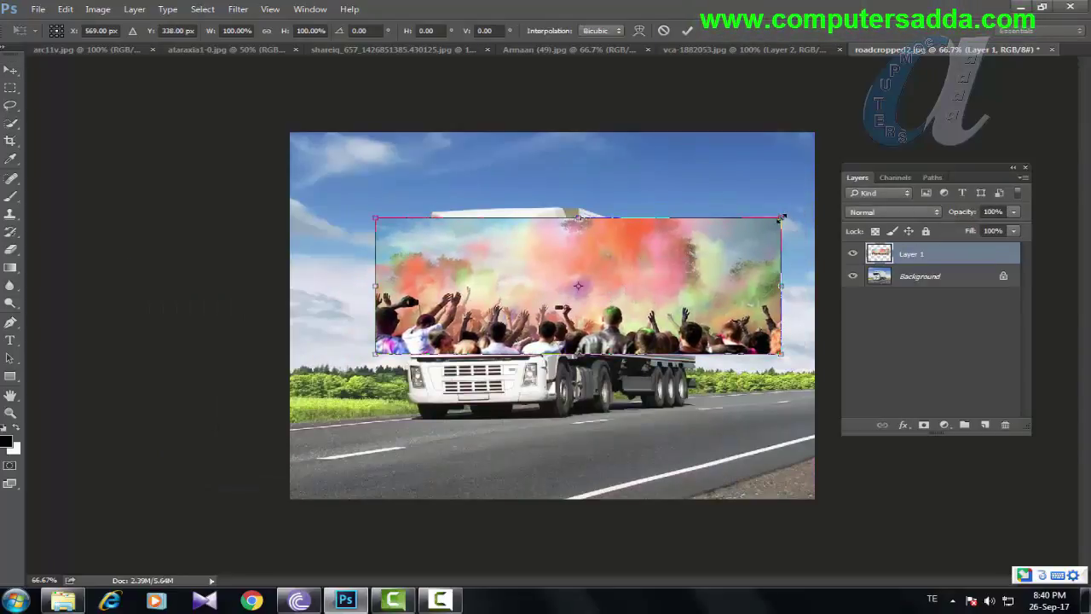
{"action": "left_click_drag", "start_coordinate": [781, 219], "coordinate": [754, 243]}
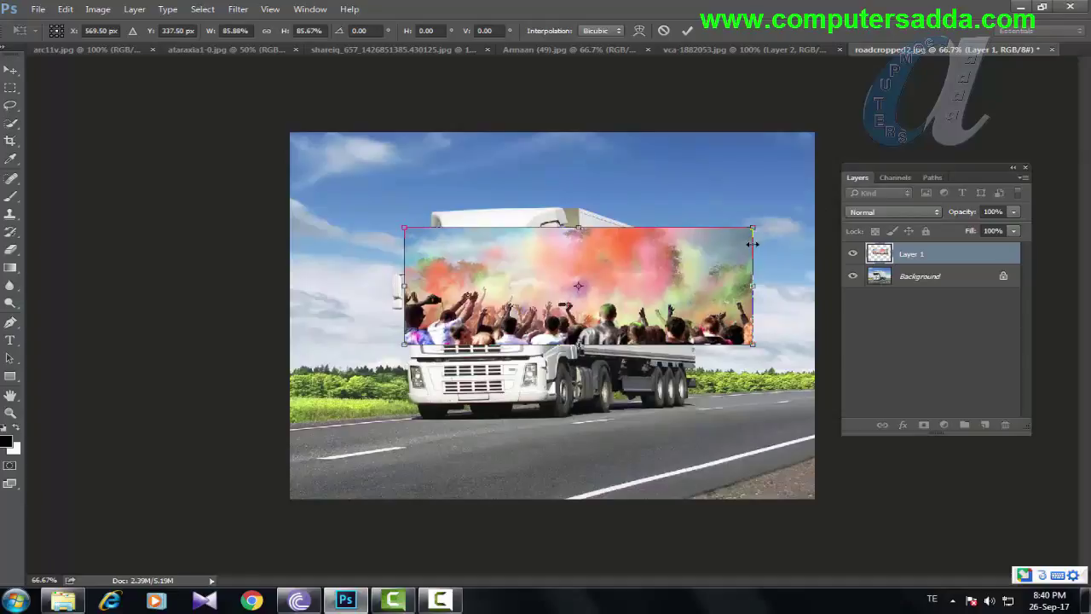
{"action": "key", "text": "Return"}
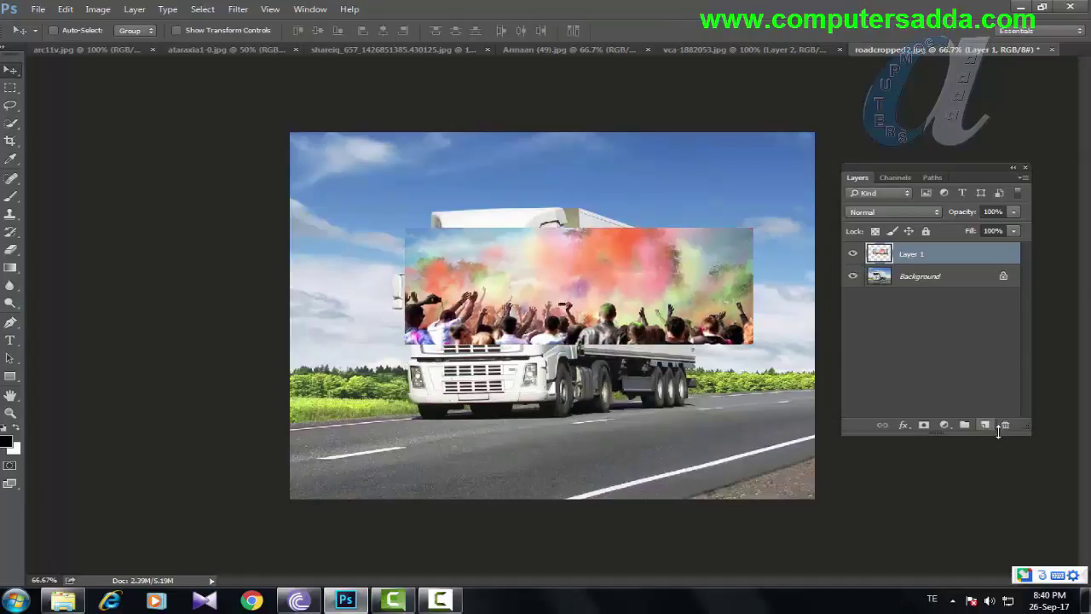
Step: Add an empty Layer 2, load and clear the crowd outline, then hide the Holi layer
{"action": "left_click", "coordinate": [986, 425]}
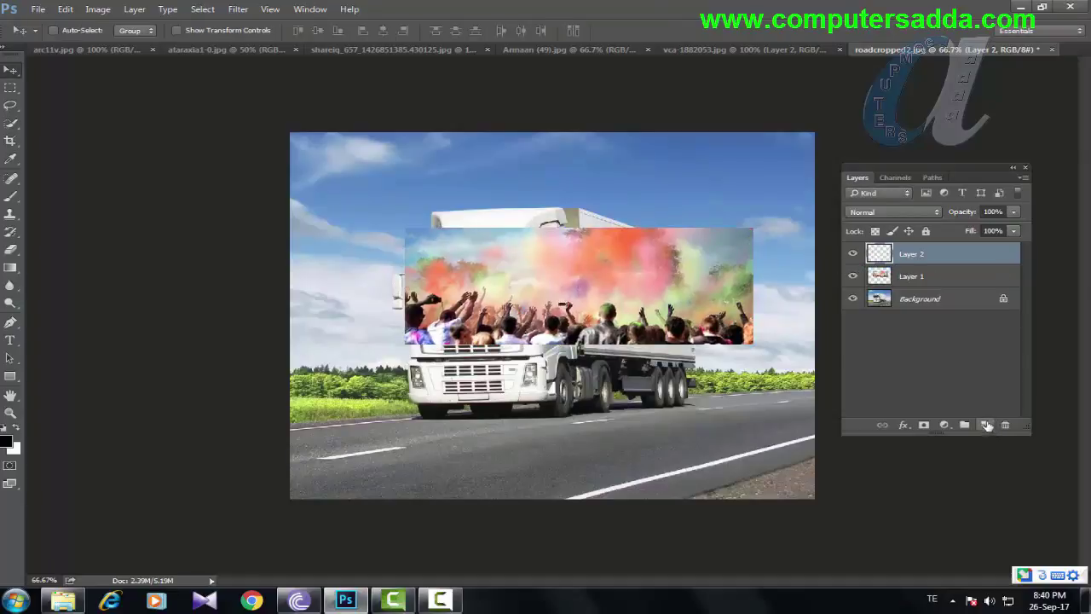
{"action": "left_click", "coordinate": [916, 281]}
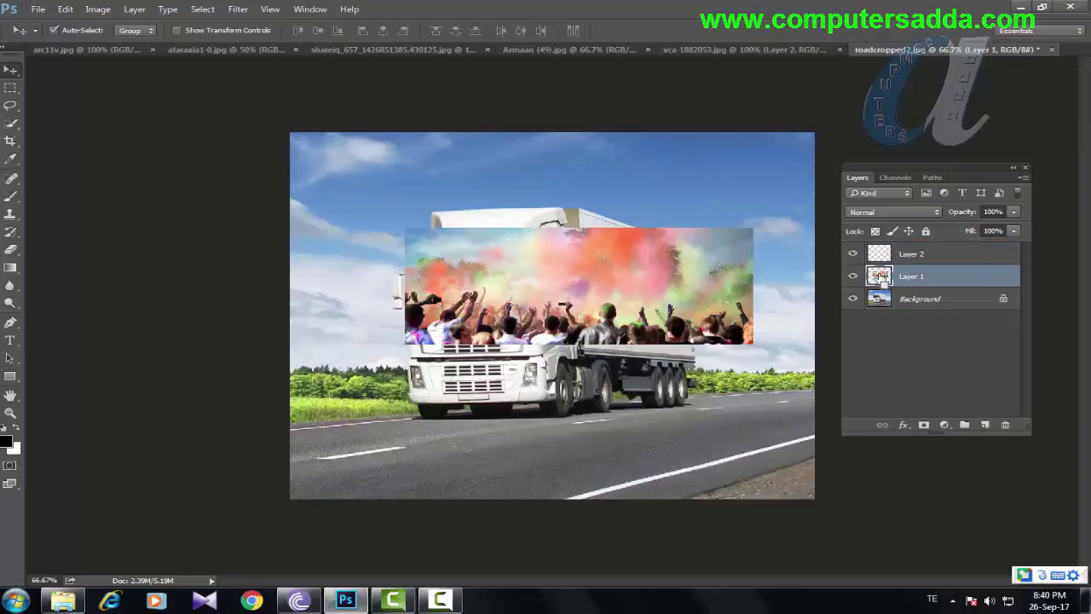
{"action": "left_click", "coordinate": [881, 277], "text": "ctrl"}
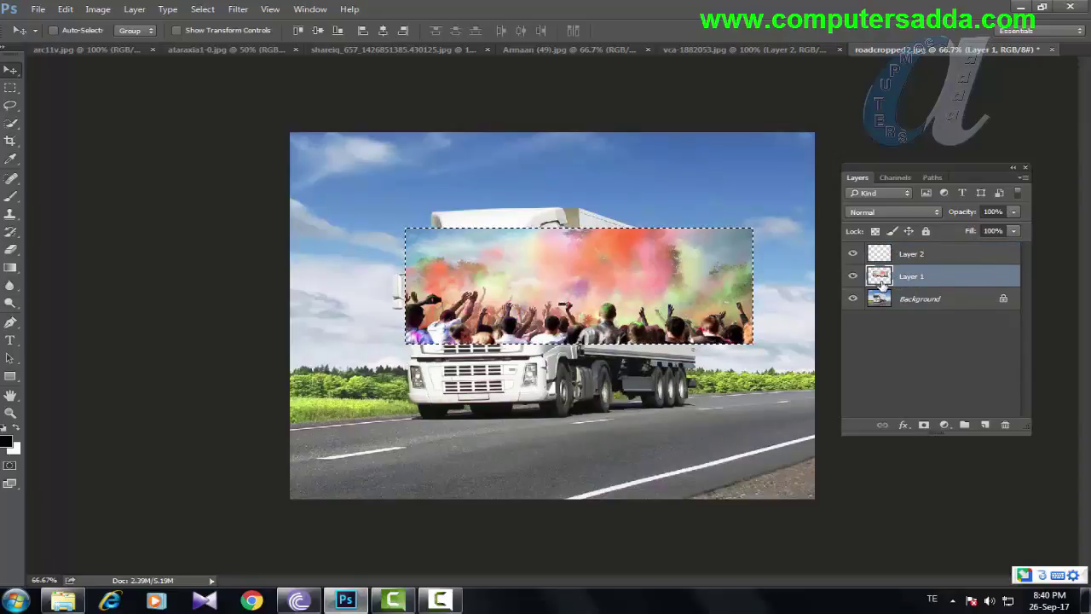
{"action": "key", "text": "ctrl+d"}
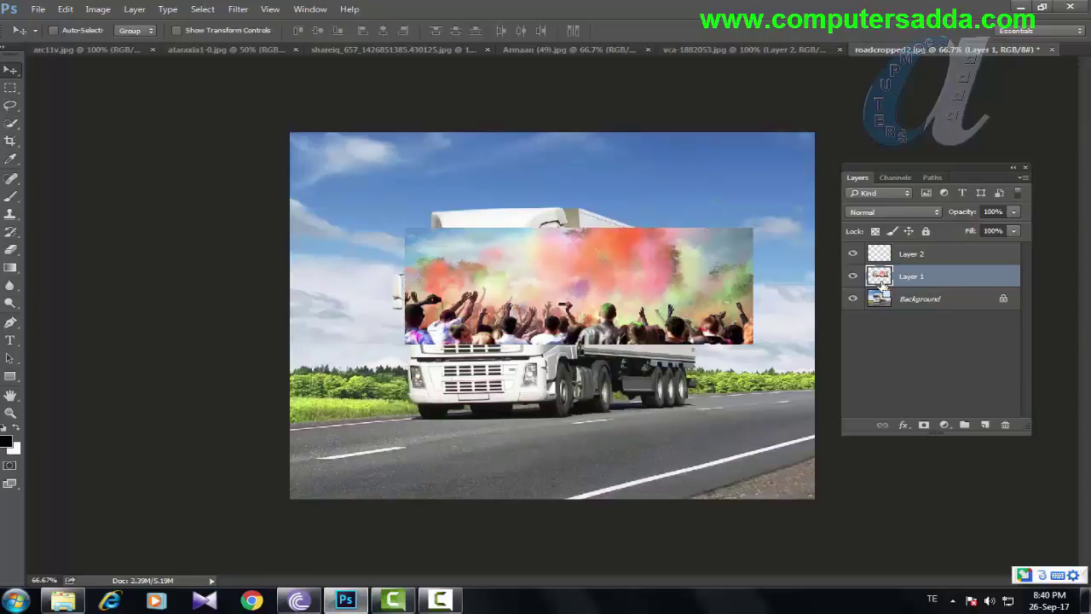
{"action": "left_click", "coordinate": [914, 257]}
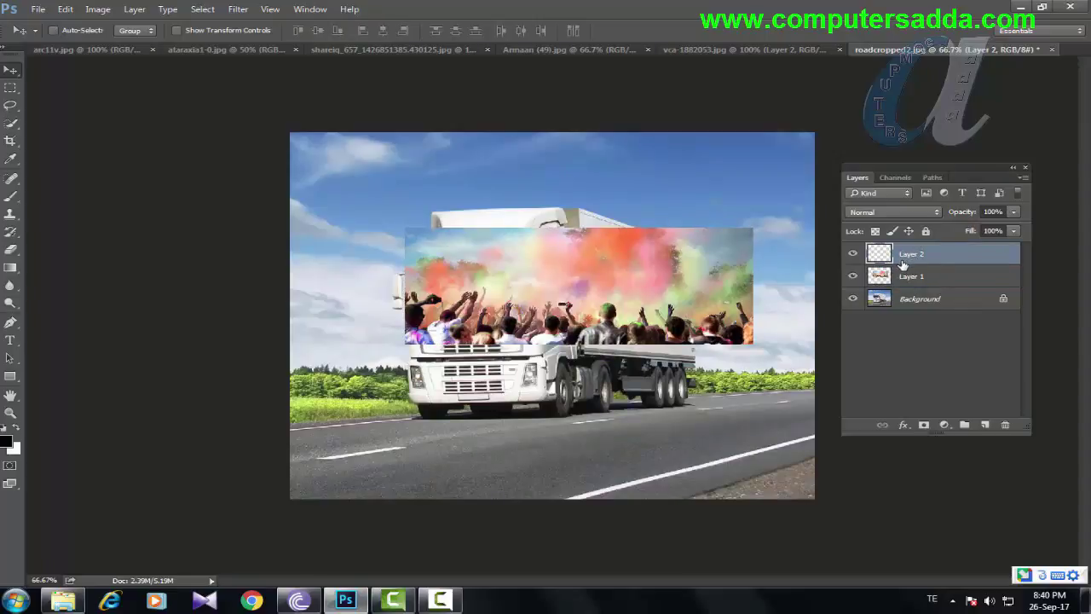
{"action": "left_click", "coordinate": [853, 277]}
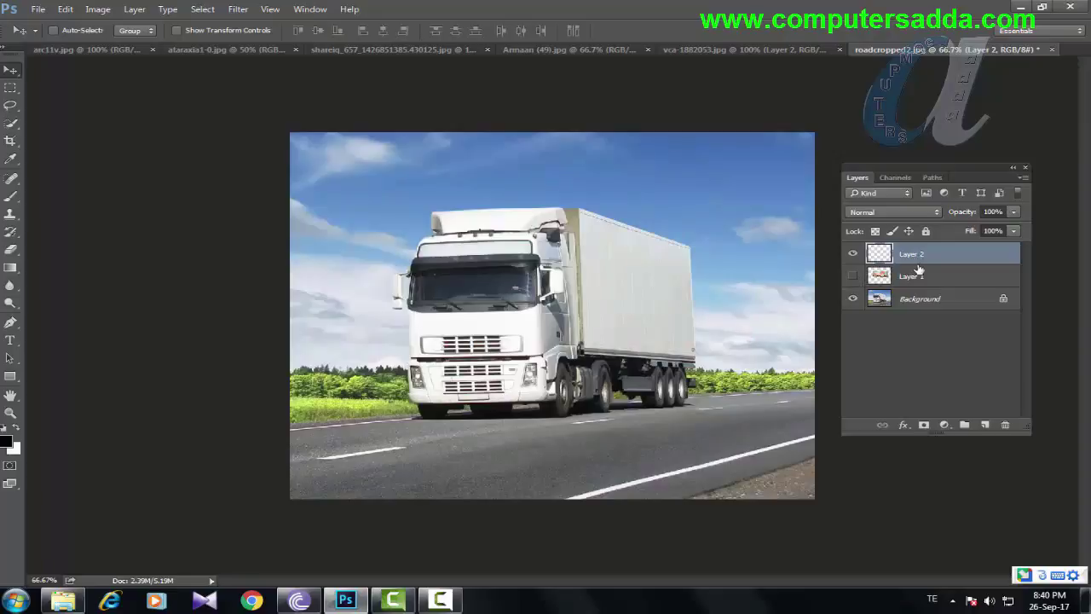
Step: In Vanishing Point, draw a perspective plane over the truck trailer's side from front to rear
{"action": "left_click", "coordinate": [238, 10]}
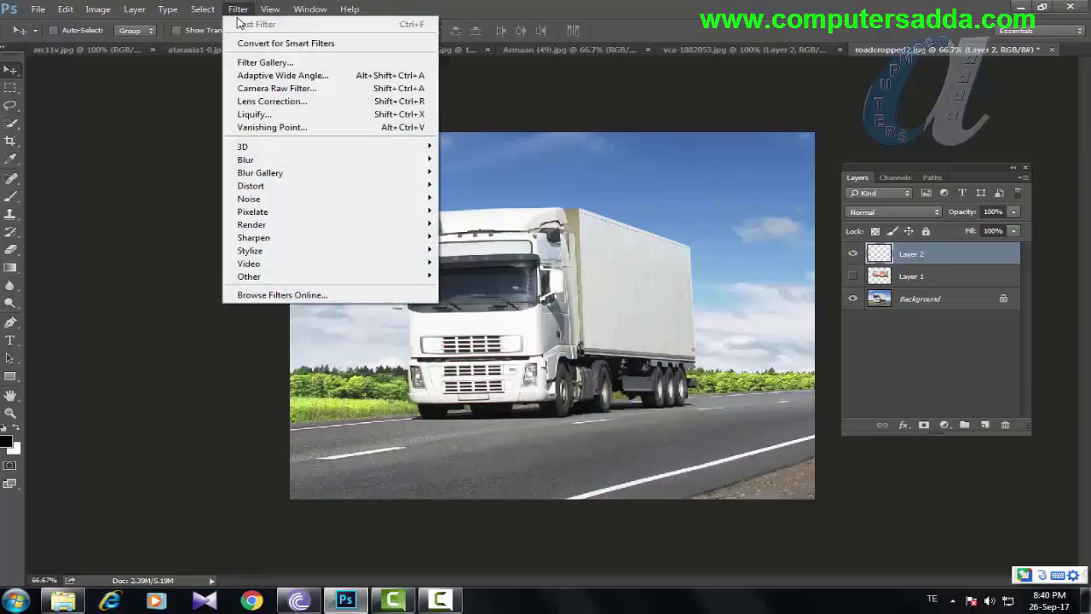
{"action": "left_click", "coordinate": [273, 127]}
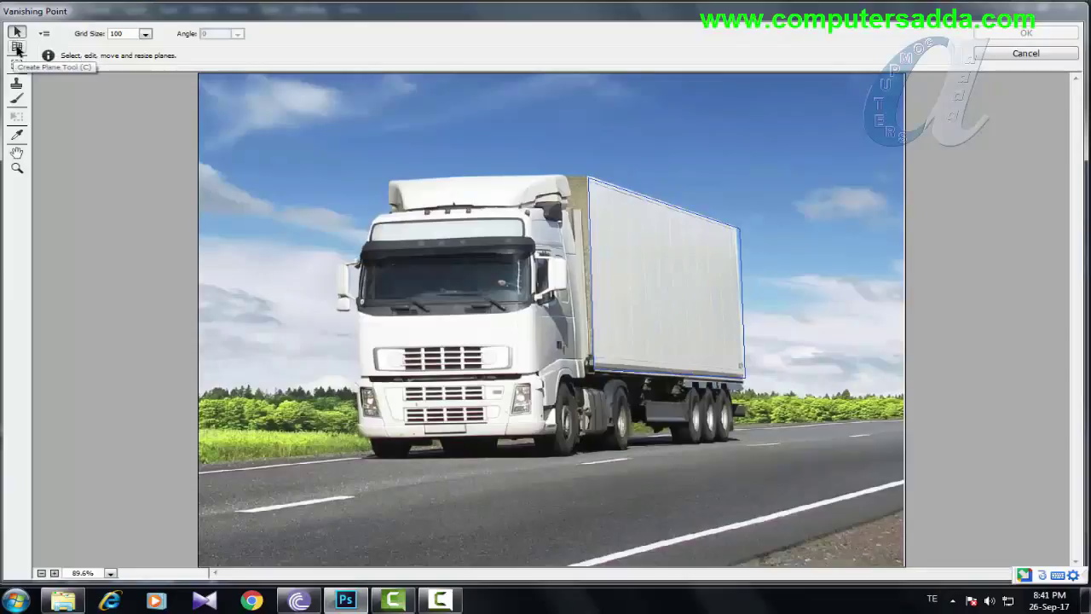
{"action": "left_click", "coordinate": [17, 46]}
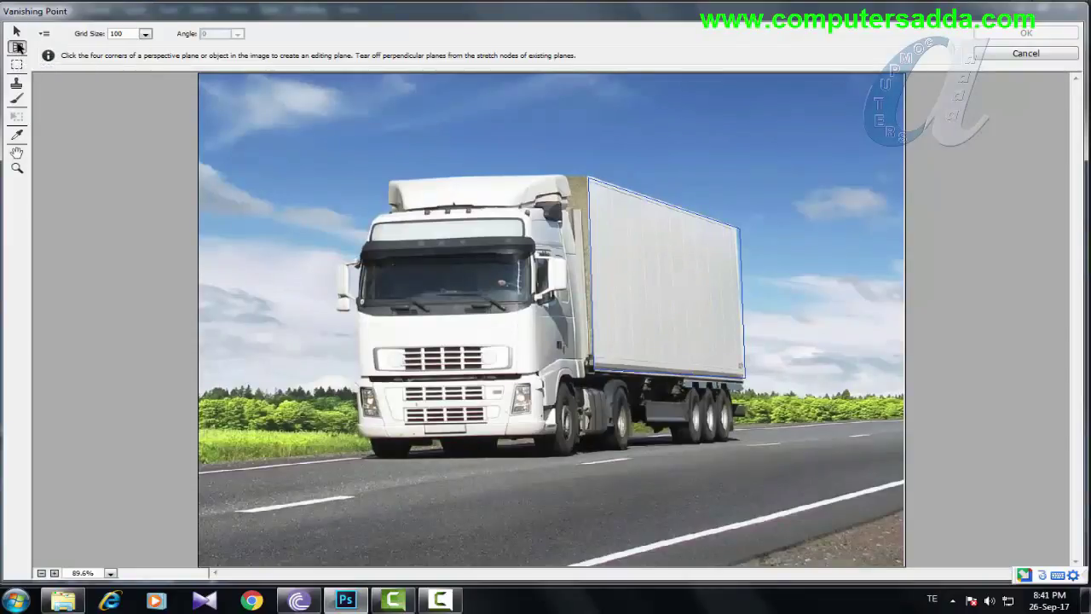
{"action": "left_click", "coordinate": [588, 179]}
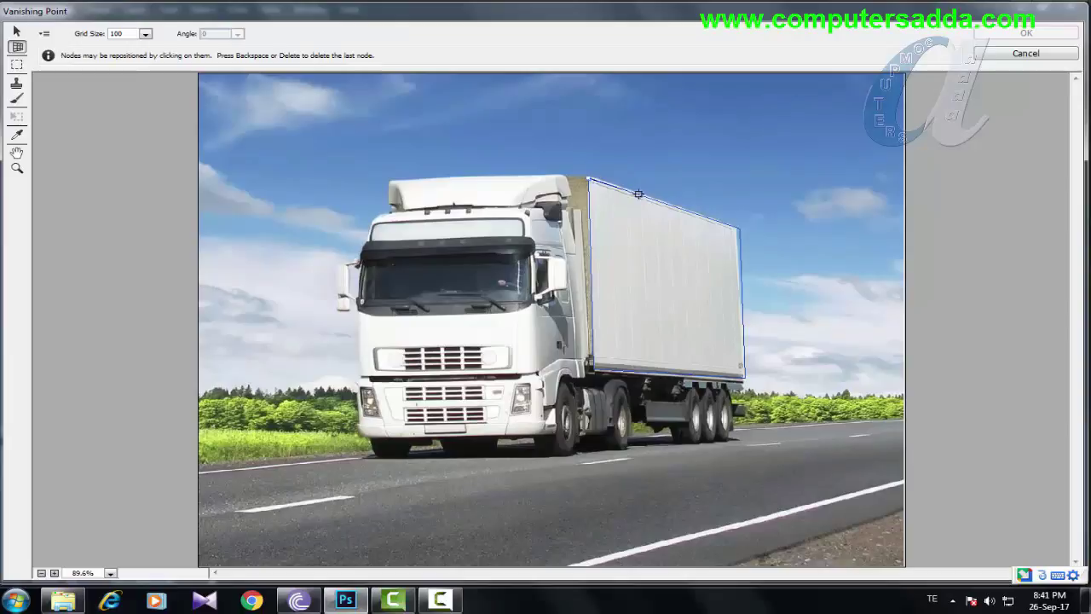
{"action": "left_click", "coordinate": [740, 229]}
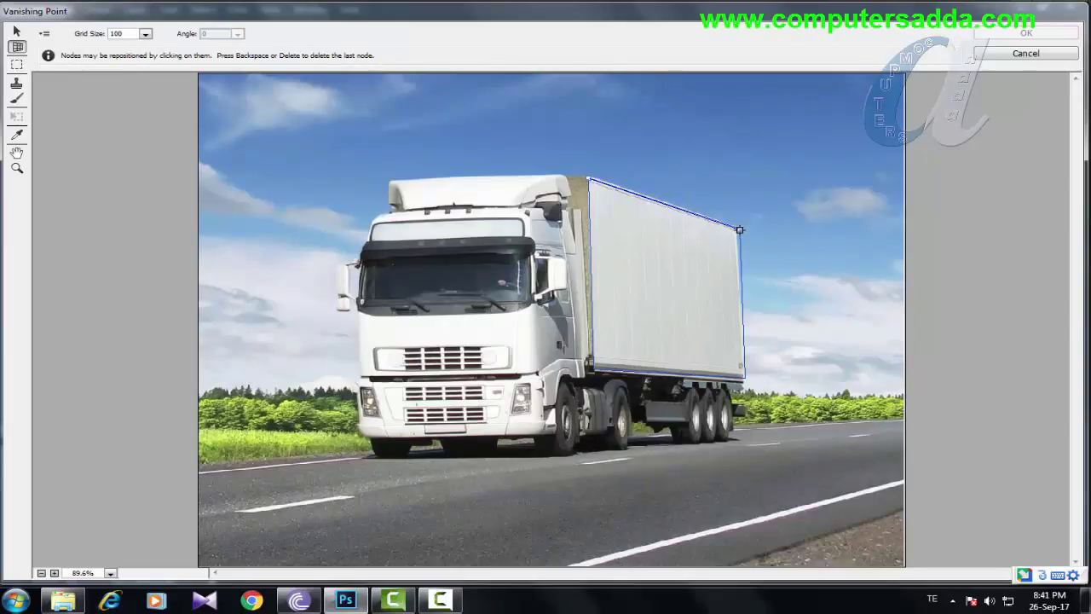
{"action": "left_click", "coordinate": [744, 378]}
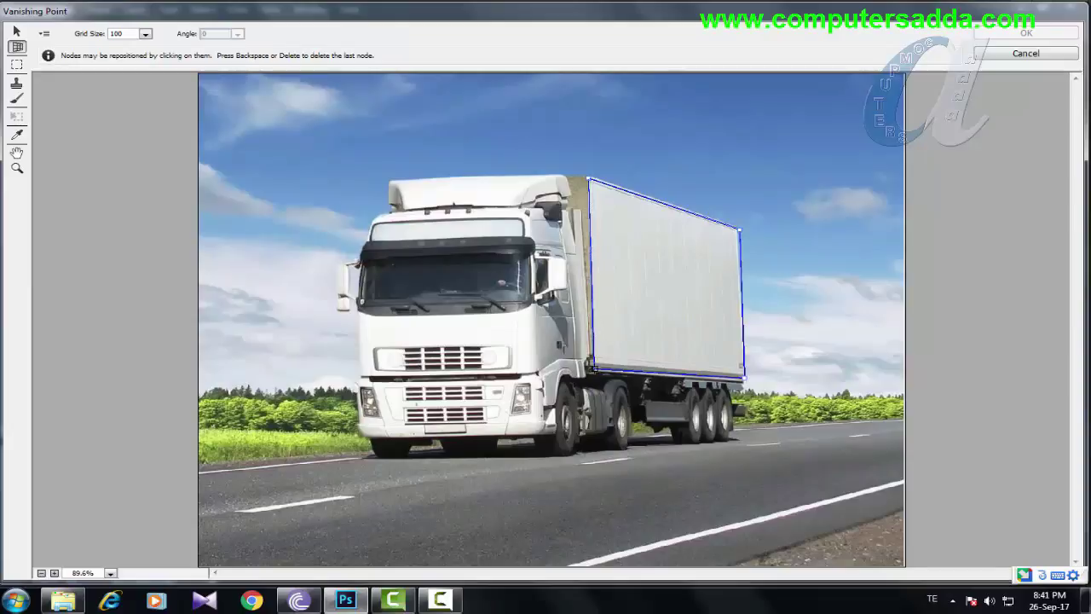
{"action": "left_click", "coordinate": [592, 368]}
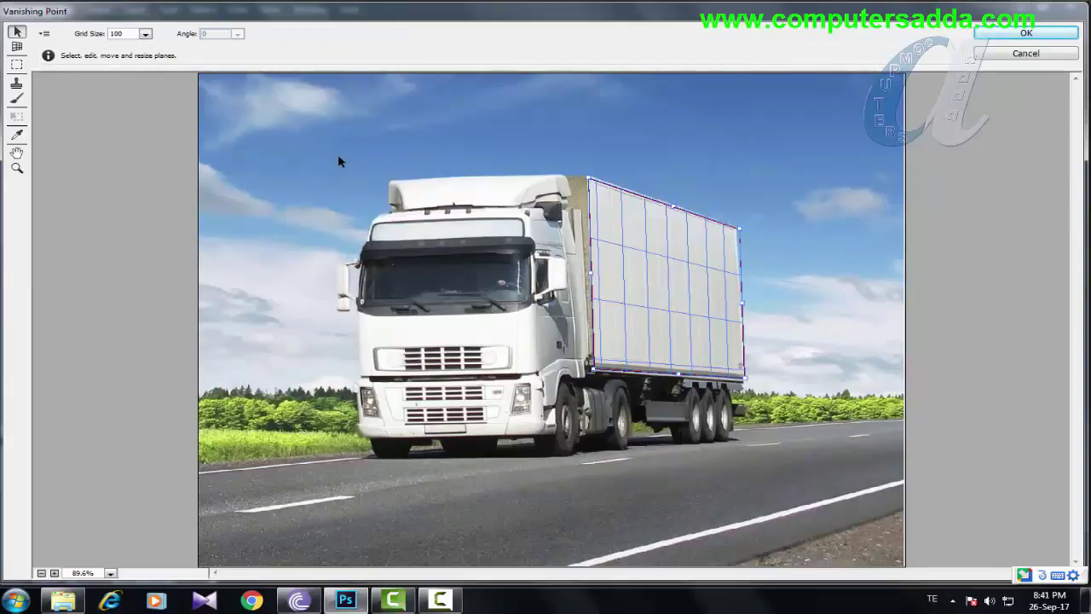
Step: Paste the crowd image, fit it onto the trailer plane, and apply Vanishing Point
{"action": "key", "text": "ctrl+v"}
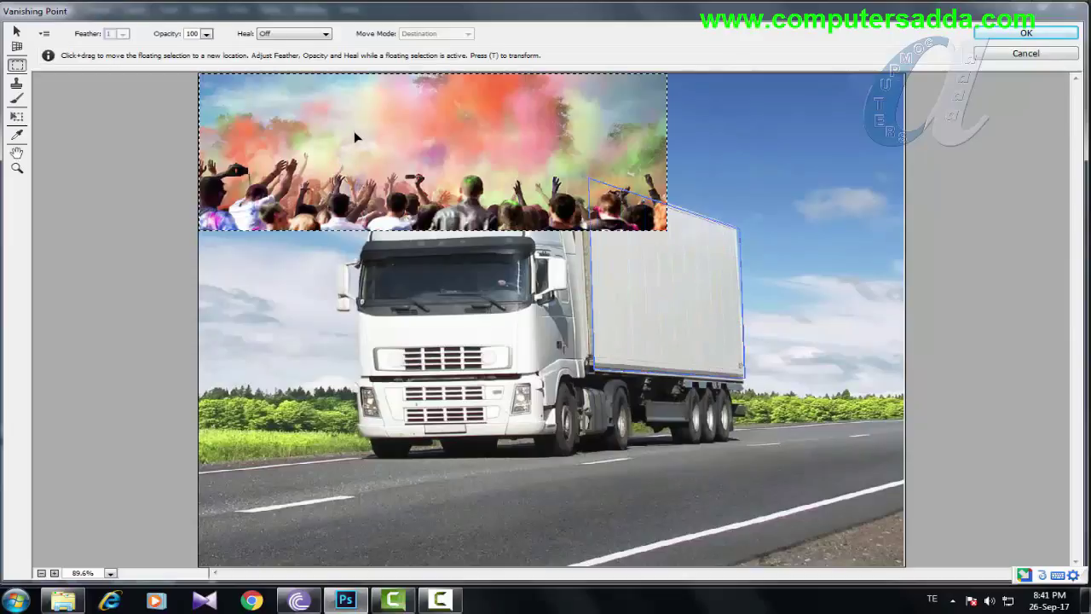
{"action": "mouse_move", "coordinate": [356, 136]}
{"action": "left_mouse_down"}
{"action": "mouse_move", "coordinate": [594, 224]}
{"action": "mouse_move", "coordinate": [652, 313]}
{"action": "mouse_move", "coordinate": [681, 261]}
{"action": "mouse_move", "coordinate": [664, 313]}
{"action": "left_mouse_up"}
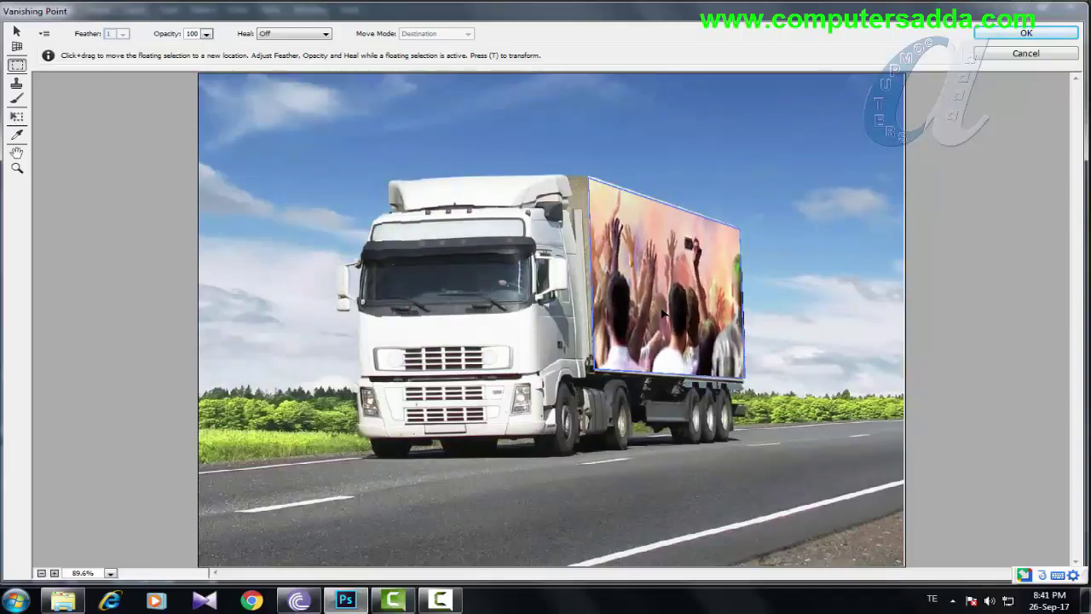
{"action": "left_click", "coordinate": [991, 32]}
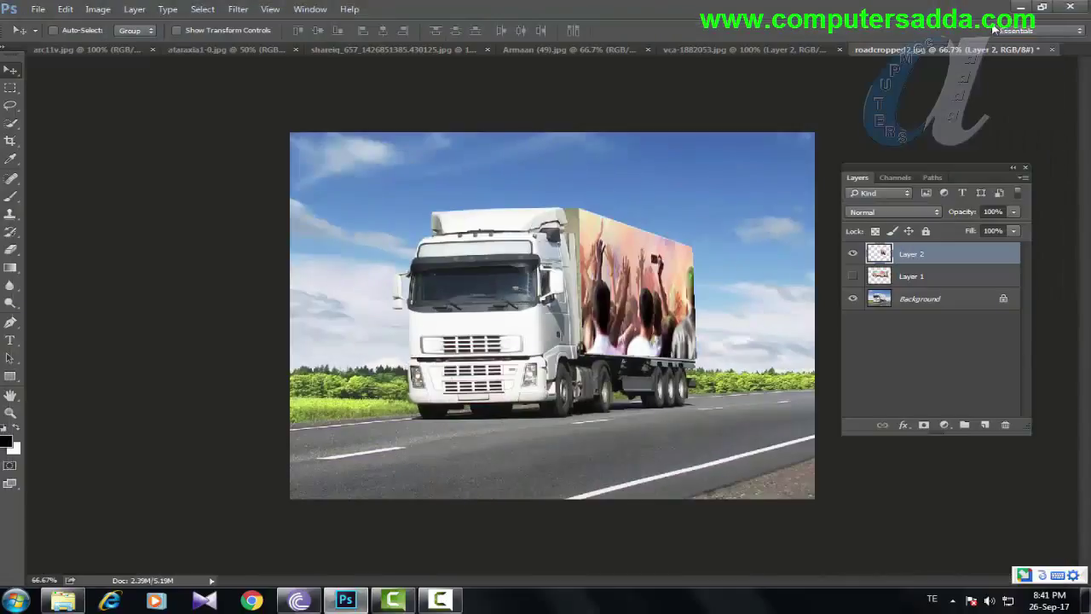
Step: Try Screen, then set the crowd Layer 2 blend mode to Pin Light
{"action": "left_click", "coordinate": [893, 211]}
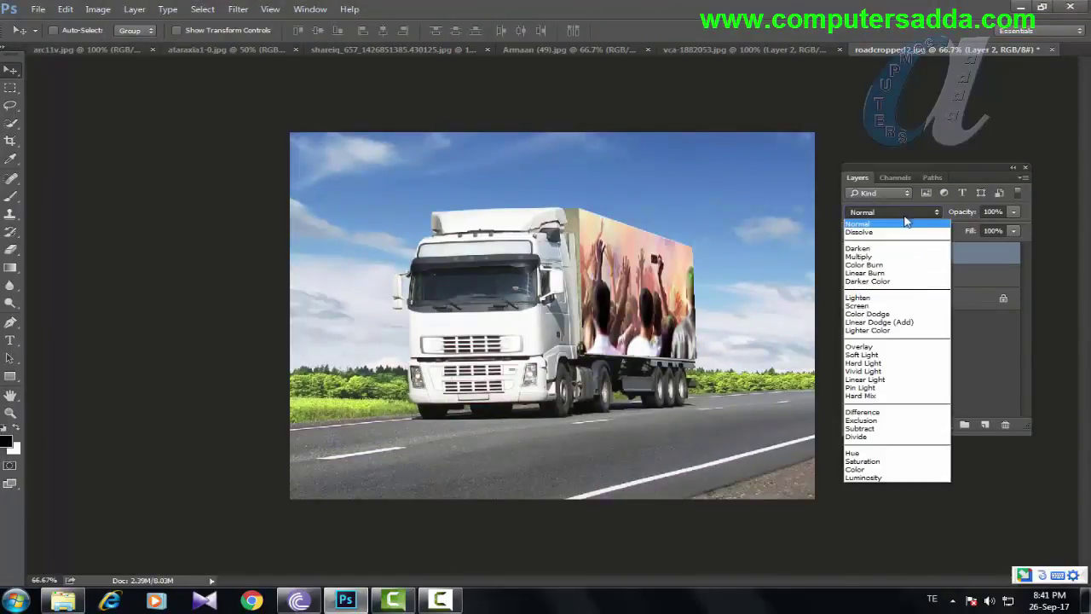
{"action": "left_click", "coordinate": [868, 307]}
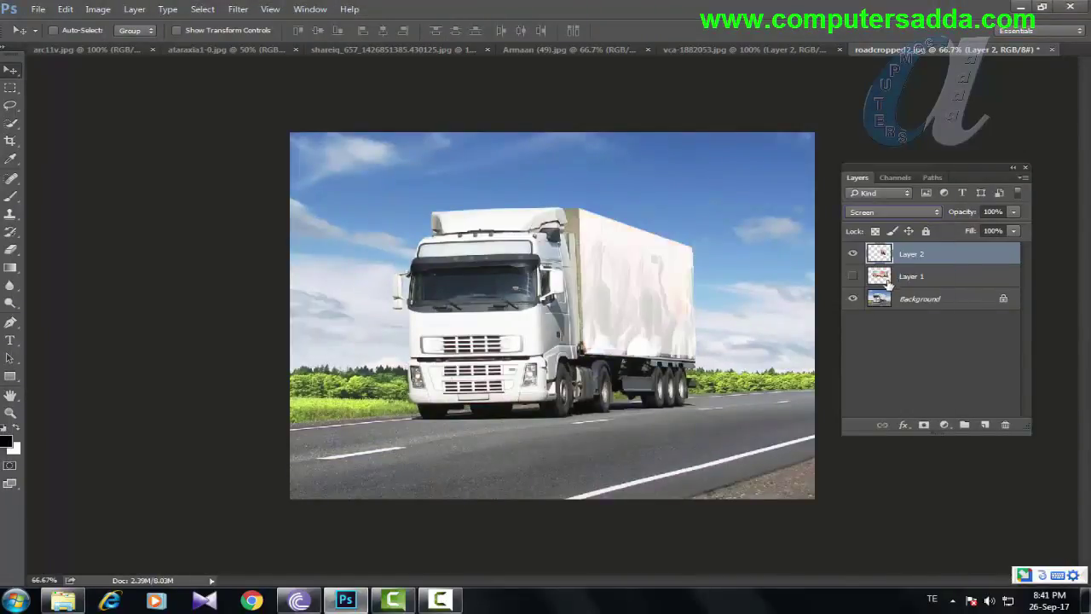
{"action": "left_click", "coordinate": [905, 211]}
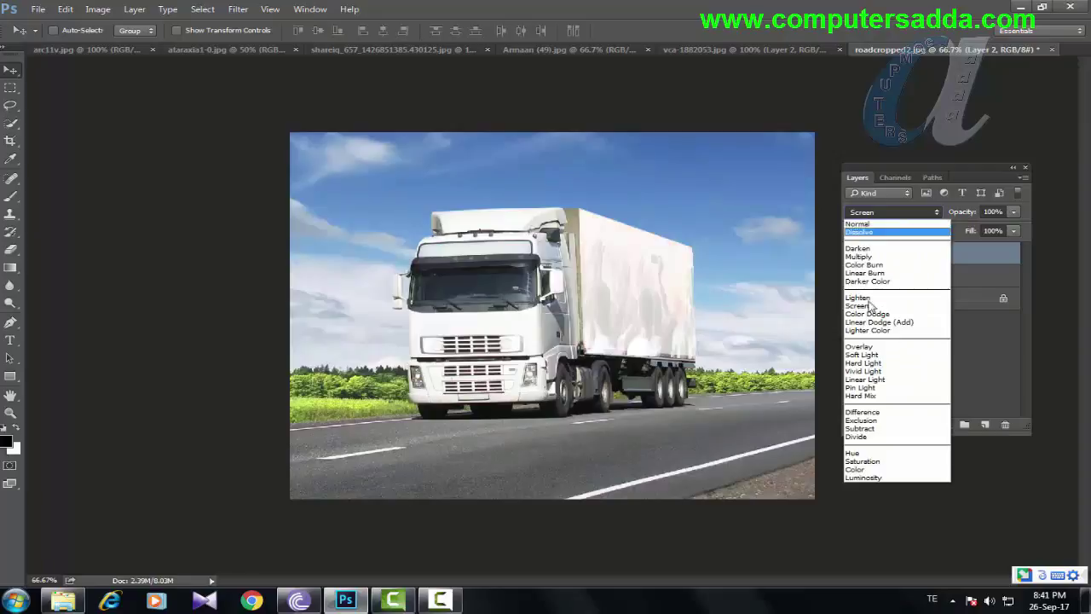
{"action": "left_click", "coordinate": [862, 388]}
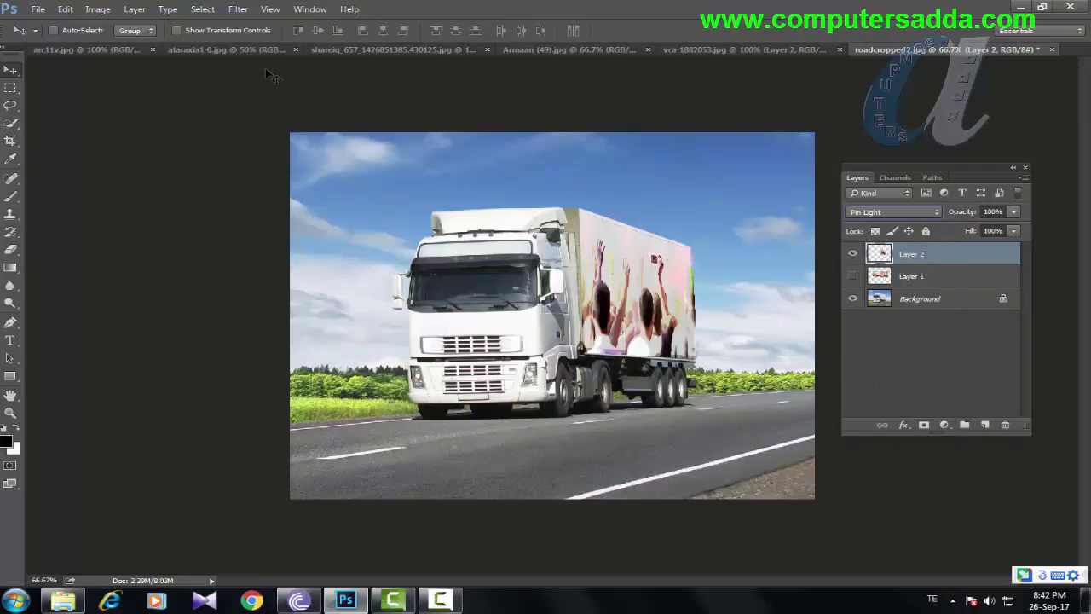
Step: Look through the arc11v.jpg, ataraxia1-0.jpg and third open image documents
{"action": "left_click", "coordinate": [80, 51]}
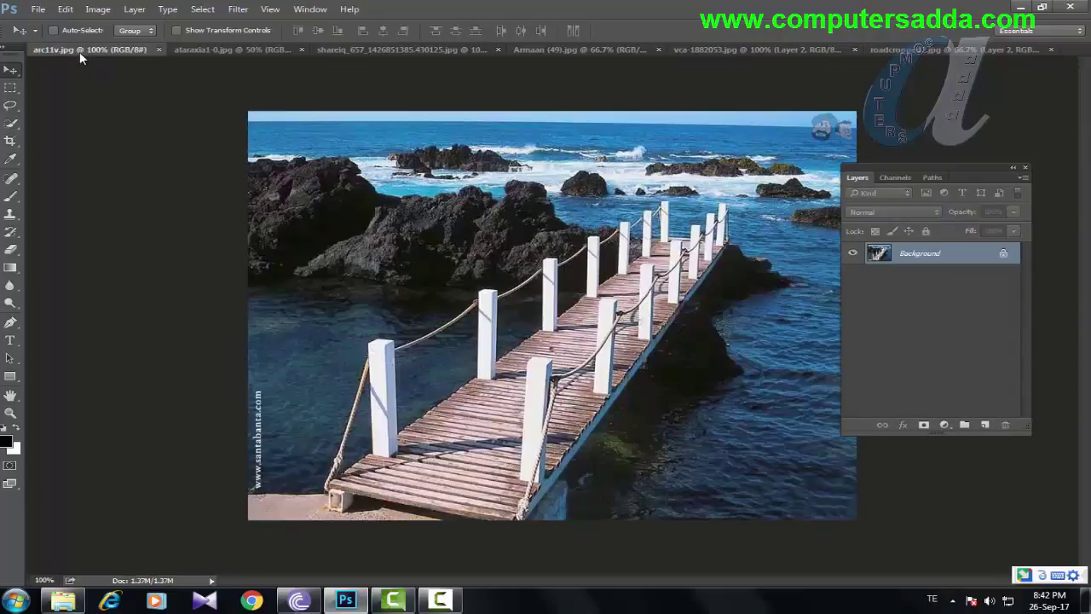
{"action": "left_click", "coordinate": [232, 50]}
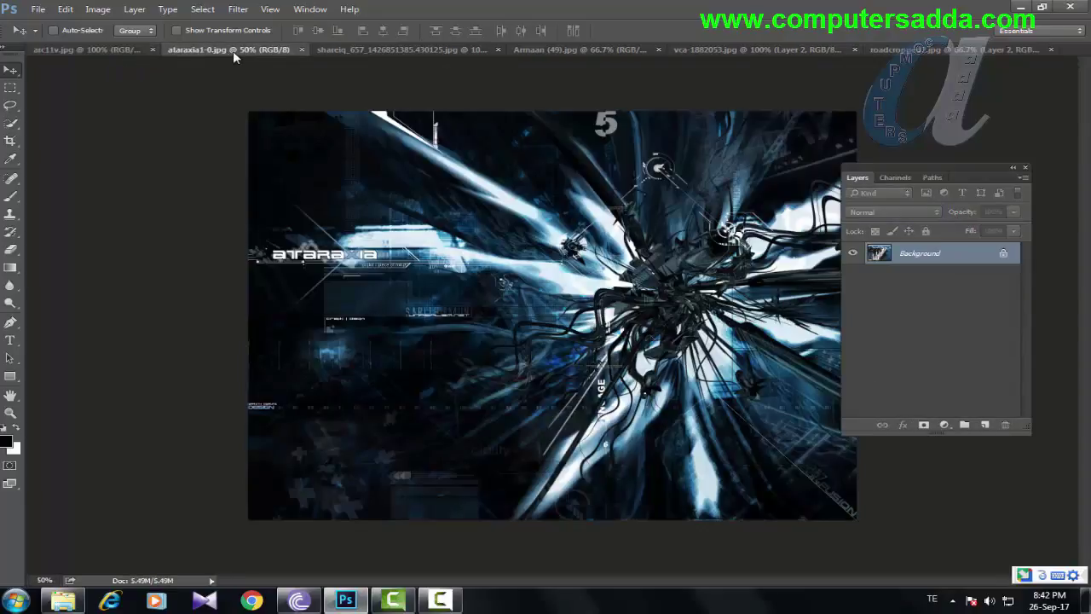
{"action": "left_click", "coordinate": [341, 52]}
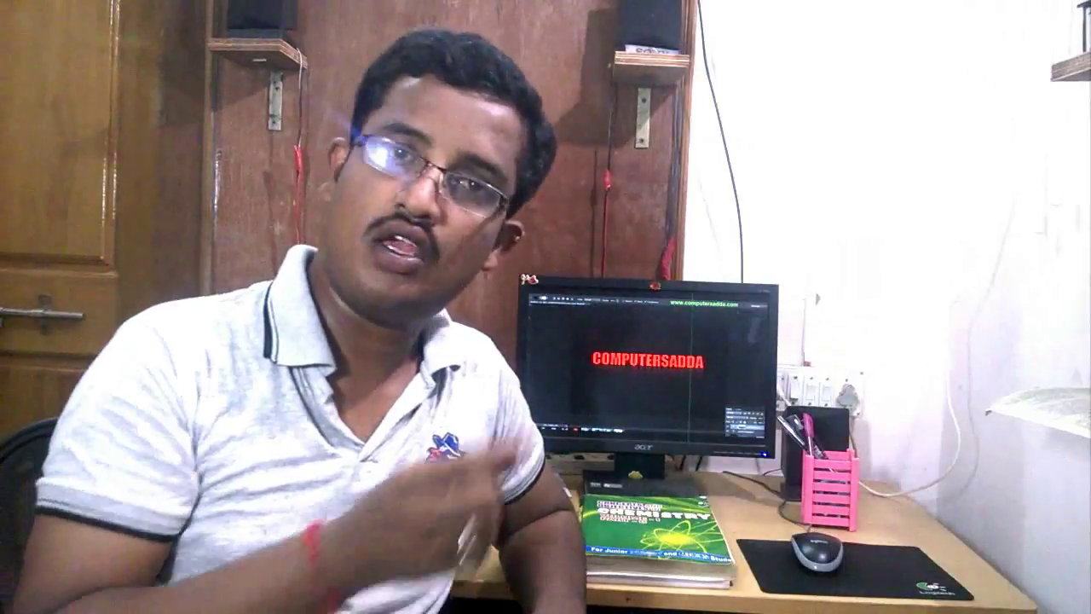